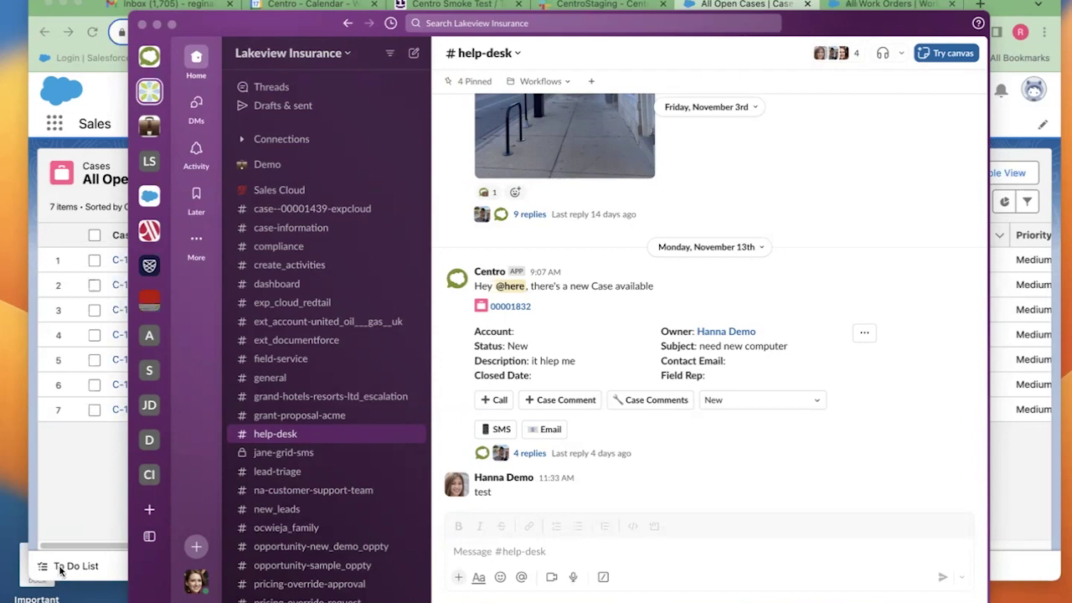
Open the form setup of the Centro app in Slack and start a new form.
scroll(288, 432, "down", 10)
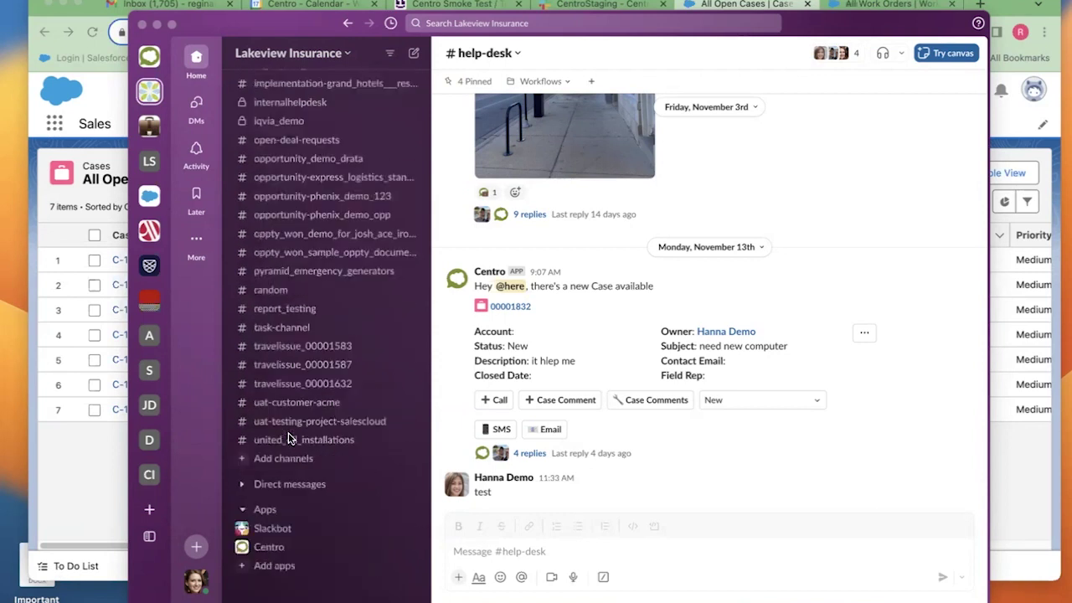
left_click(269, 550)
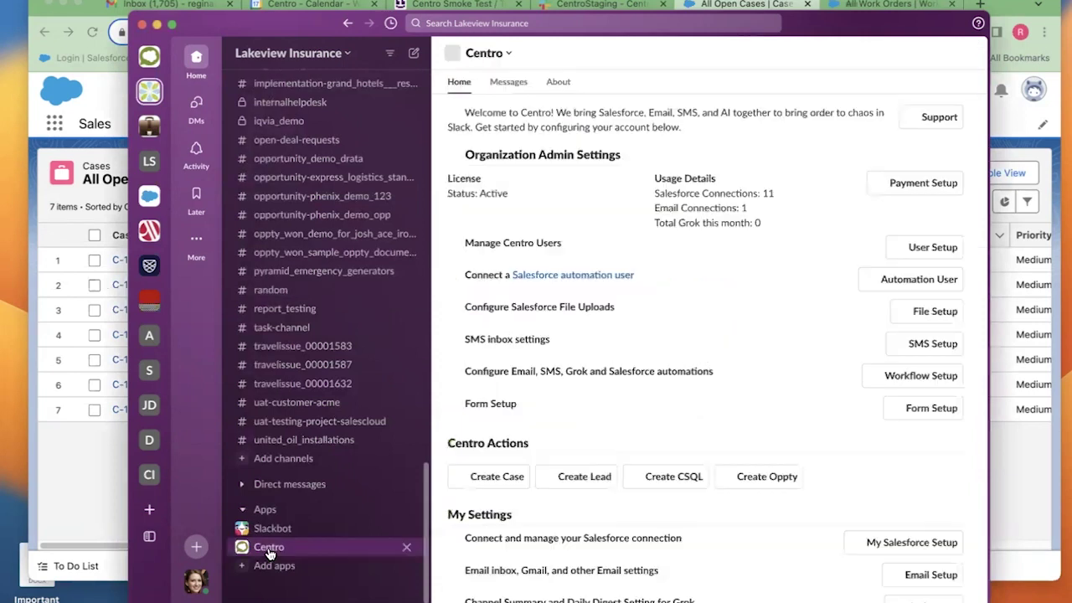
left_click(934, 410)
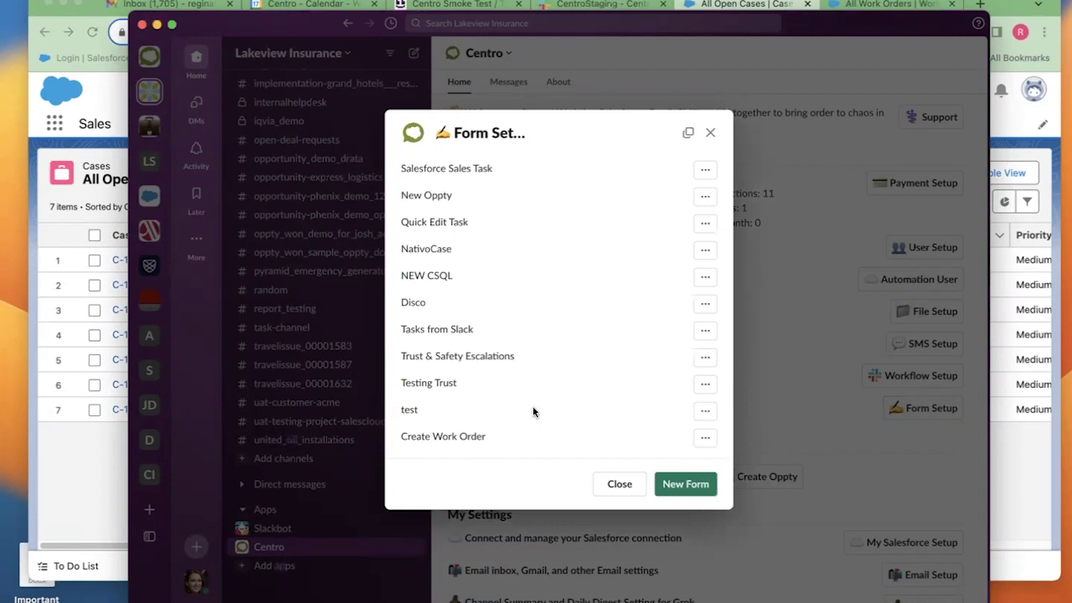
left_click_drag(402, 438, 503, 445)
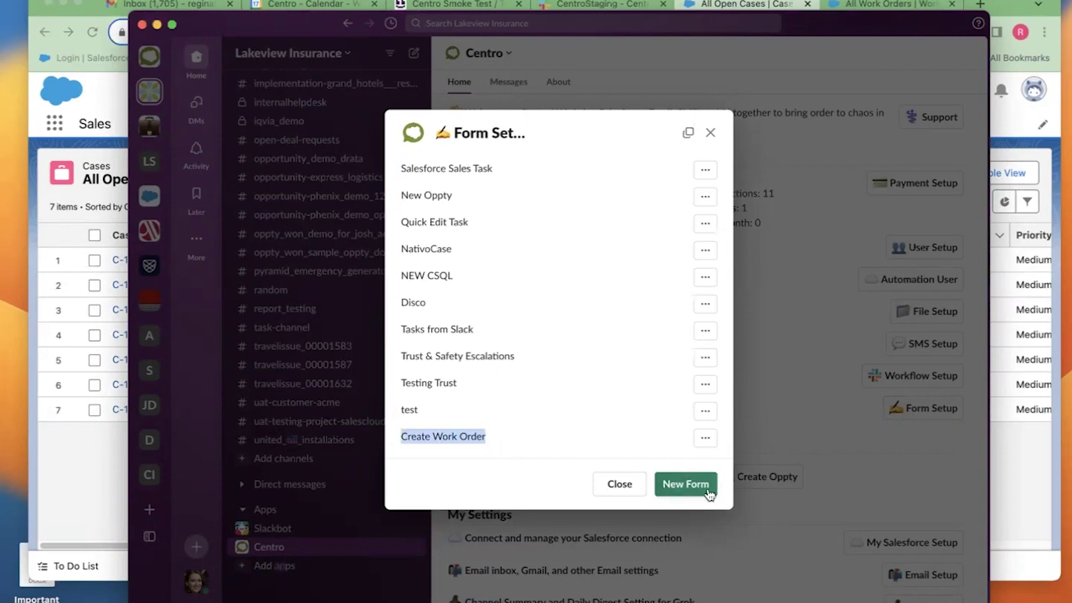
left_click(654, 448)
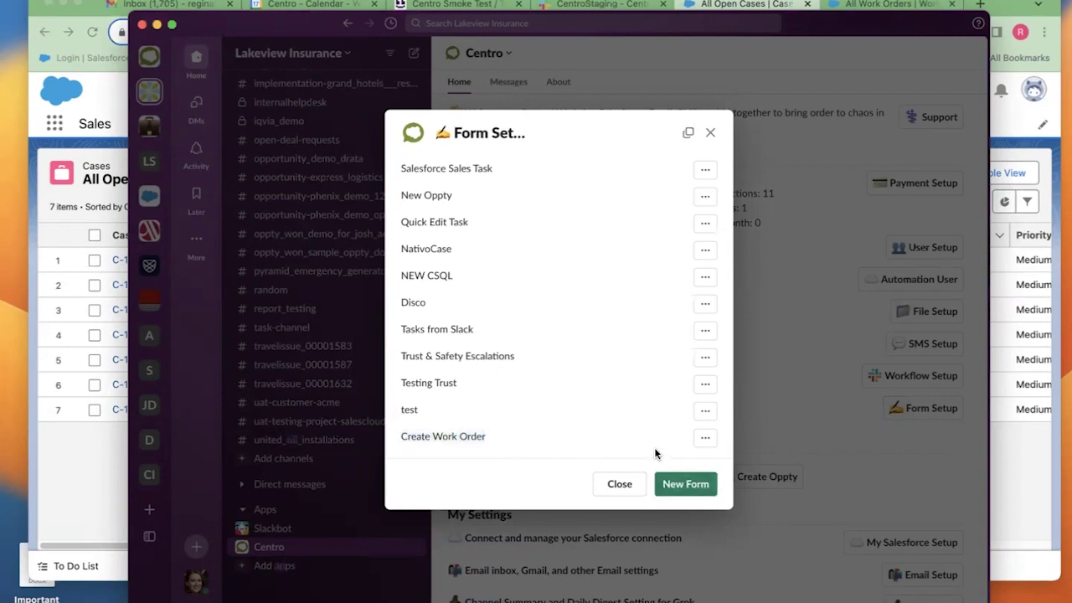
left_click(708, 486)
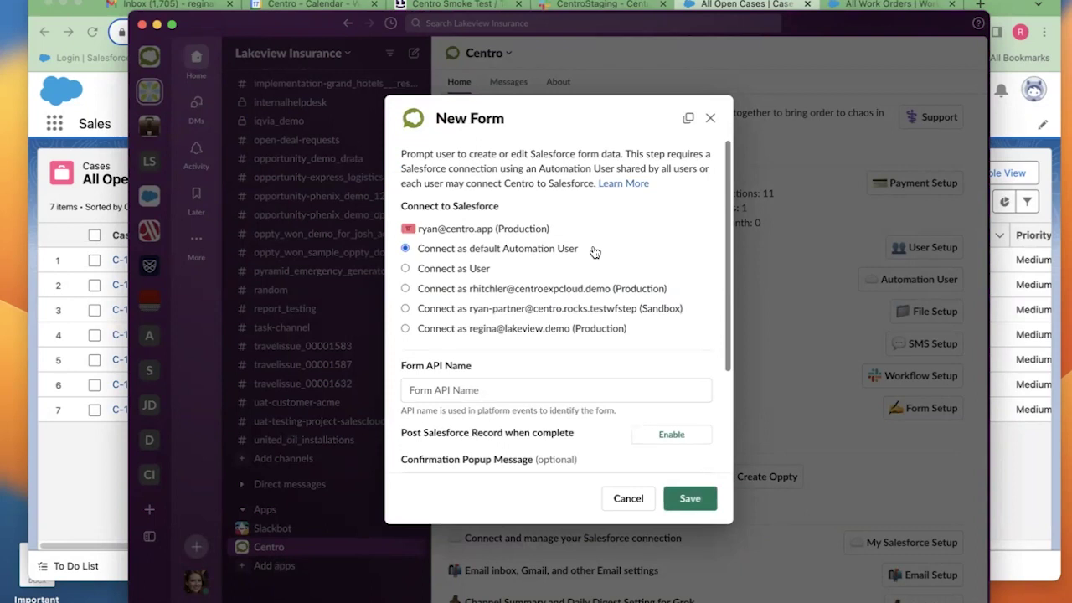
Set the form's API name to New Work Order and choose Work Order as its Salesforce object.
left_click(514, 390)
type("New Work Order")
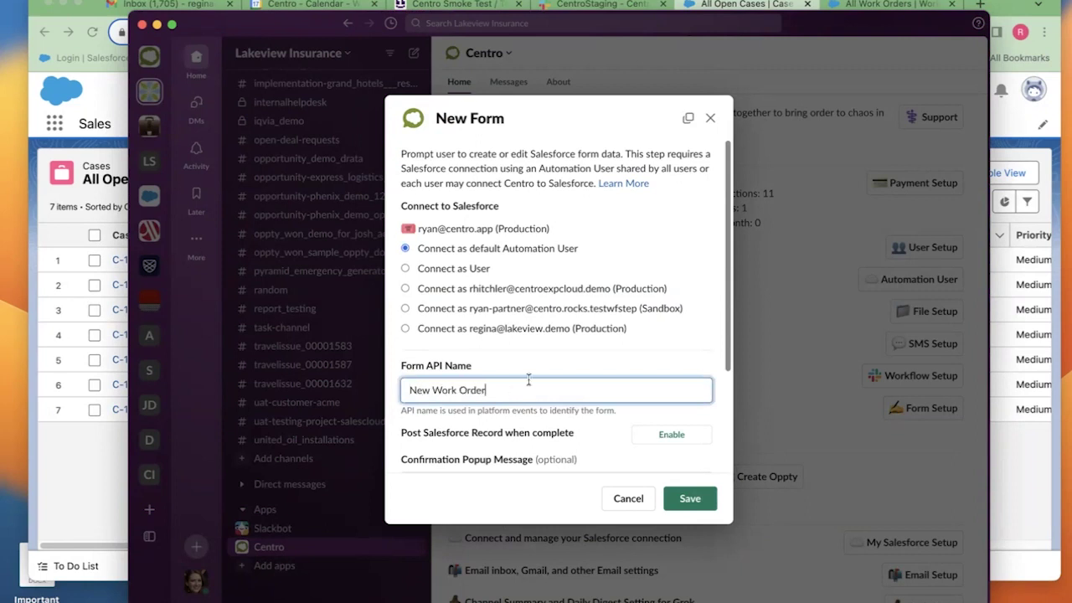
scroll(528, 380, "down", 3)
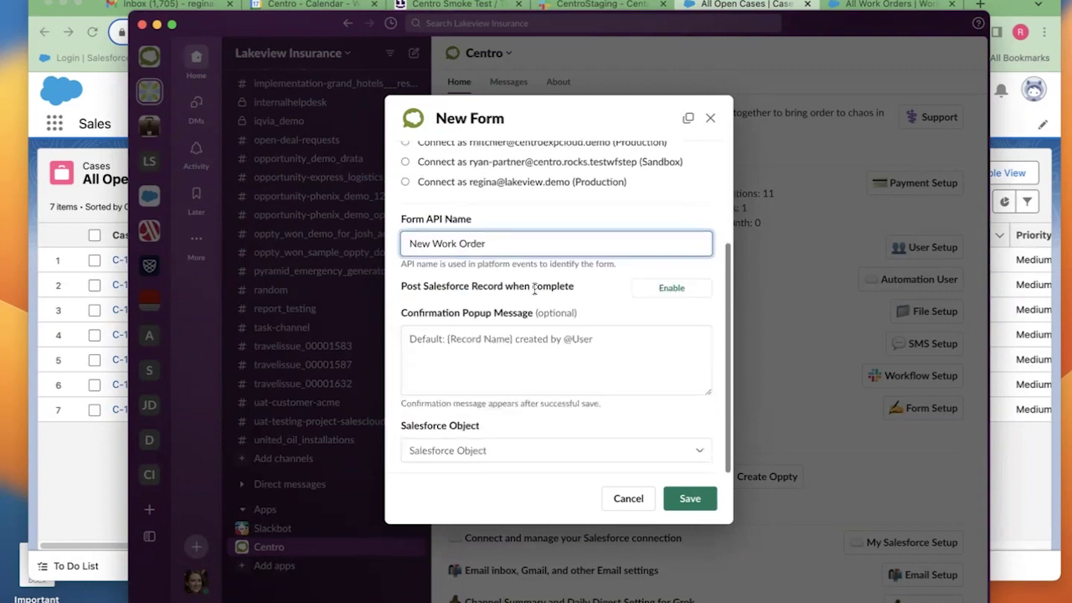
left_click_drag(397, 282, 587, 290)
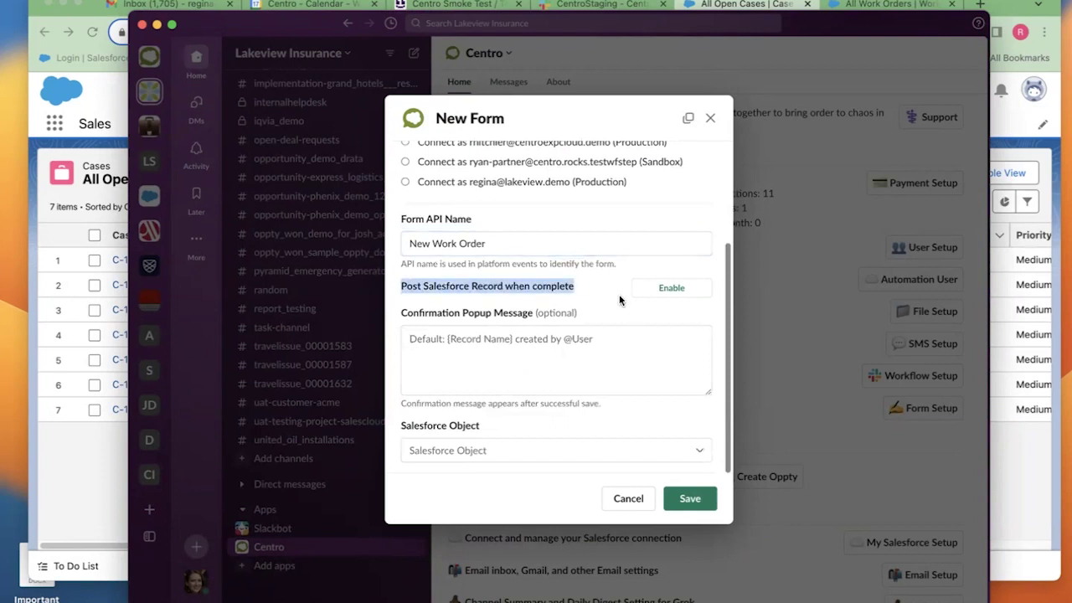
left_click(574, 370)
left_click(522, 452)
type("work")
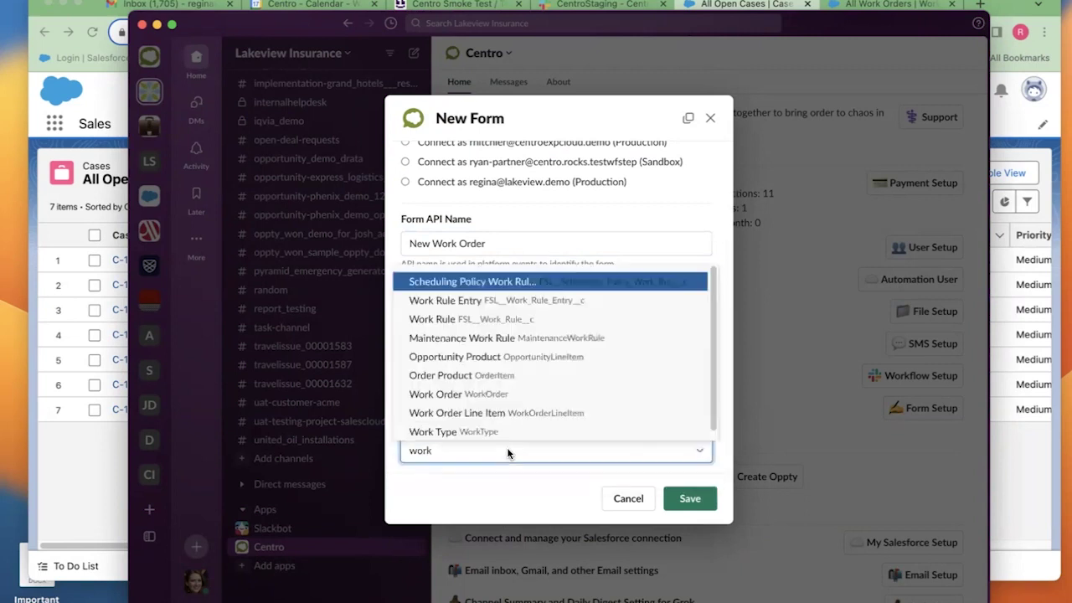
left_click(487, 395)
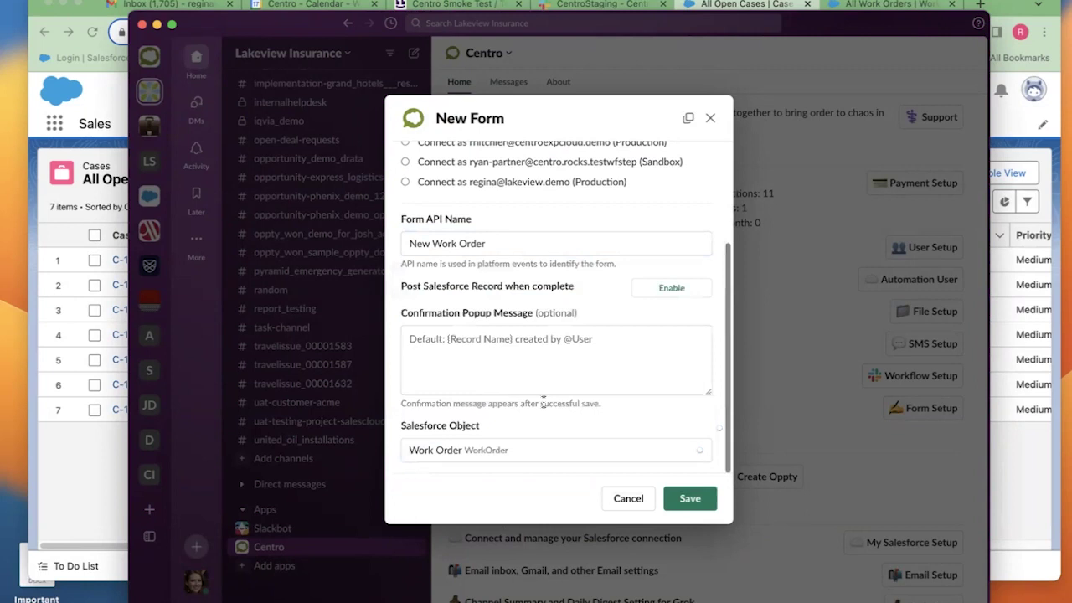
Add the Account ID field to the form, keeping its default label and leaving it optional.
scroll(519, 400, "down", 2)
left_click(466, 446)
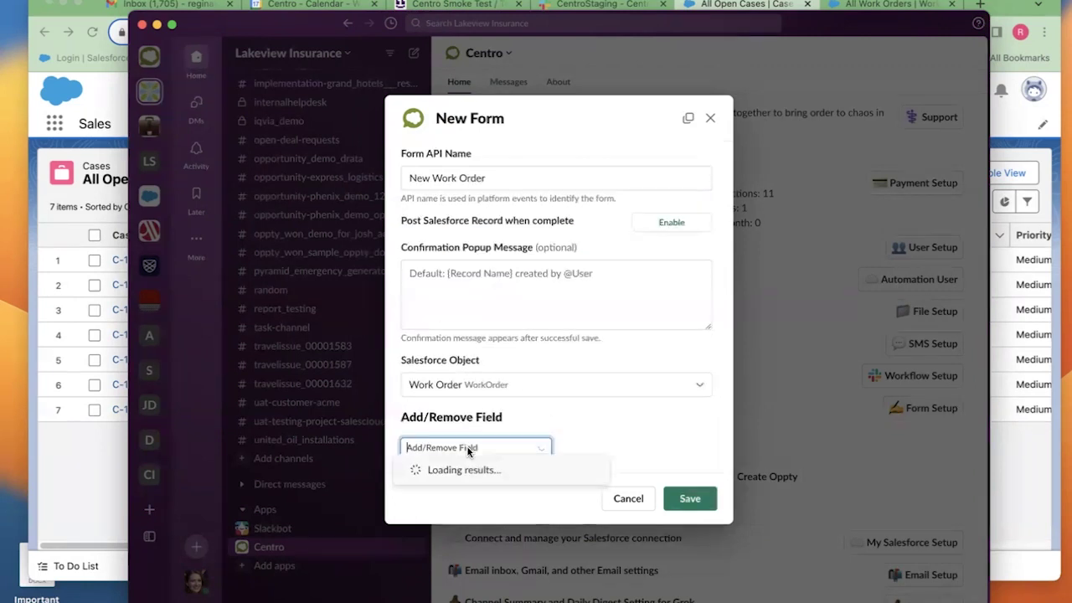
type("acou")
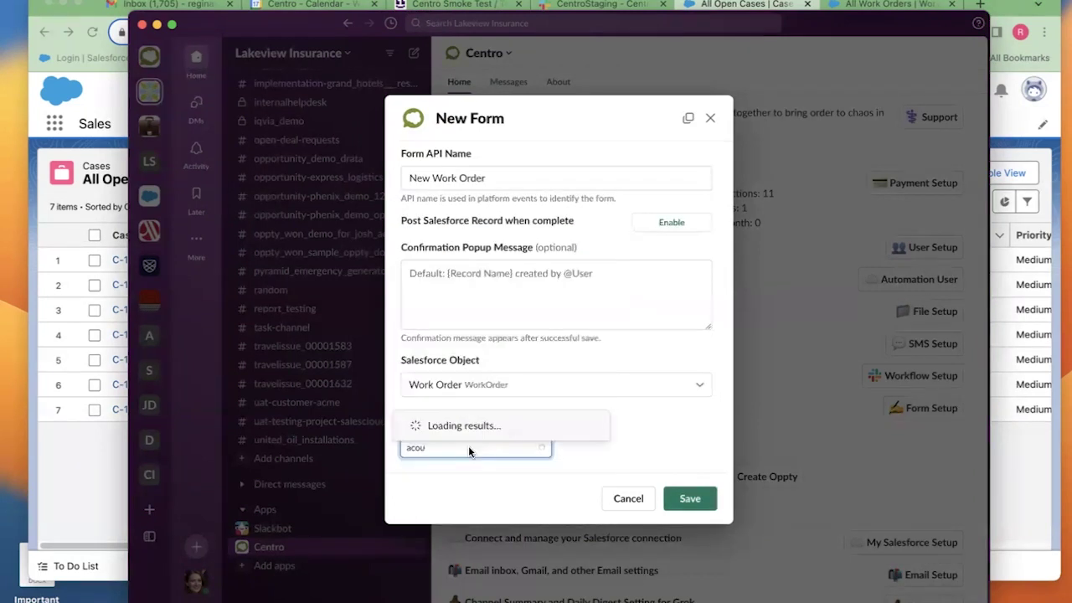
key("BackSpace")
key("BackSpace")
key("BackSpace")
type("cc")
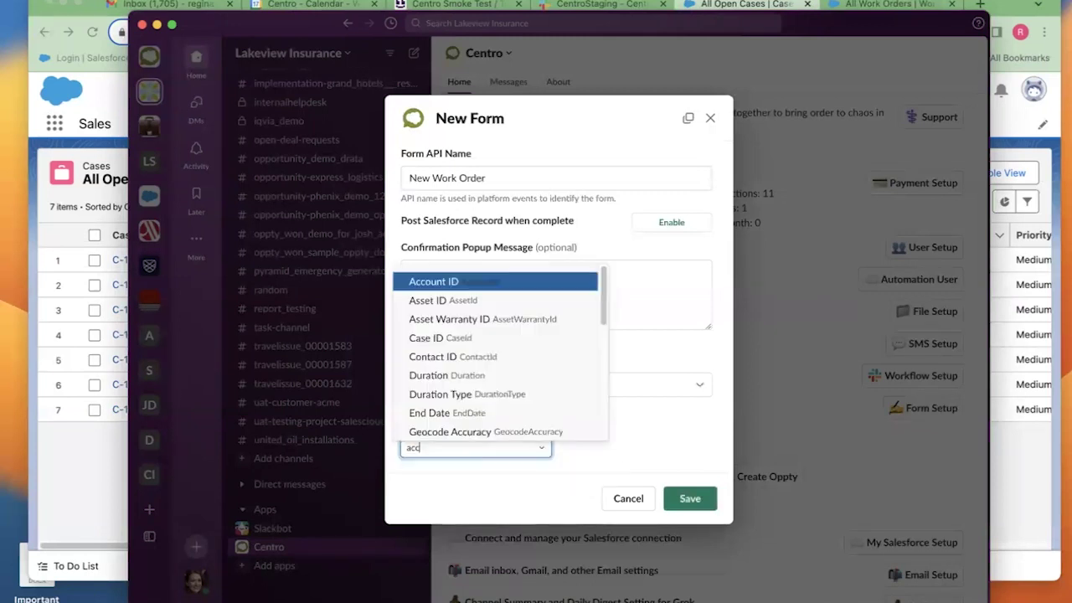
left_click(455, 474)
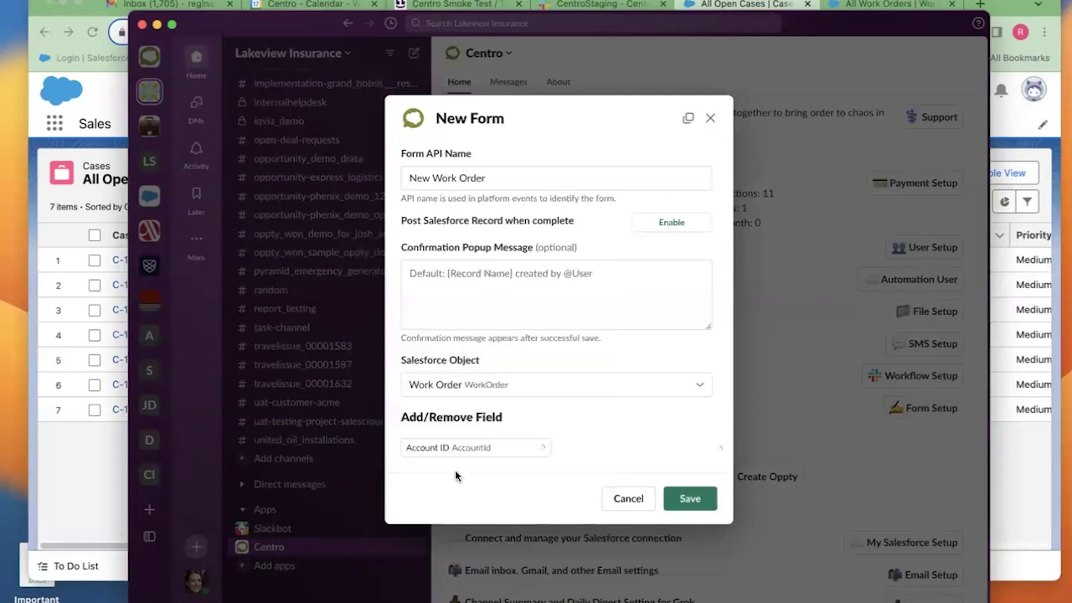
scroll(470, 456, "down", 3)
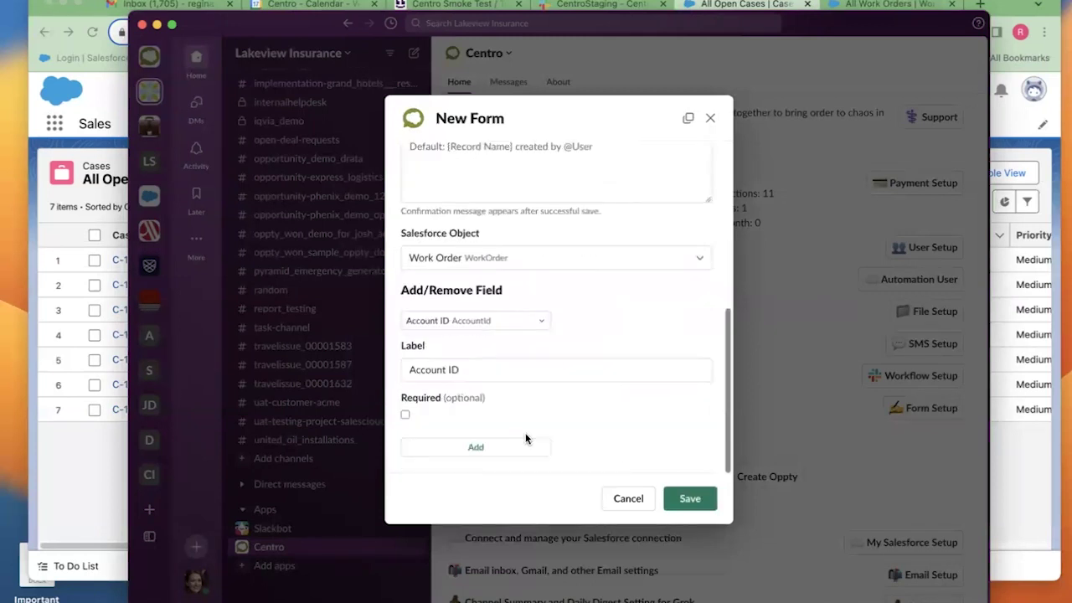
left_click(475, 450)
Add the Status field to the form as an optional displayed field.
scroll(466, 411, "down", 2)
left_click(466, 393)
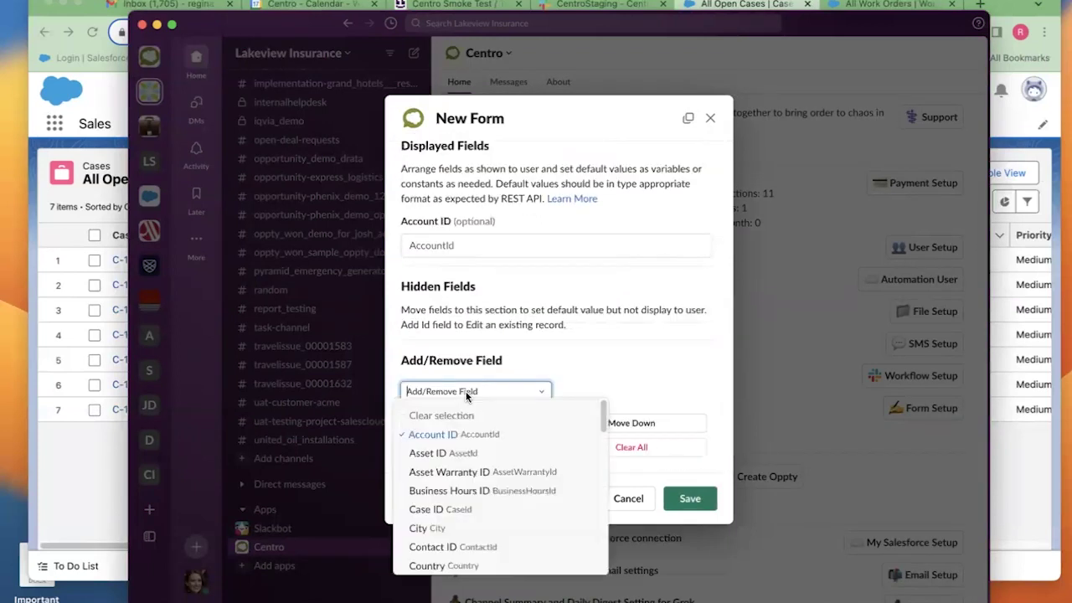
type("statu")
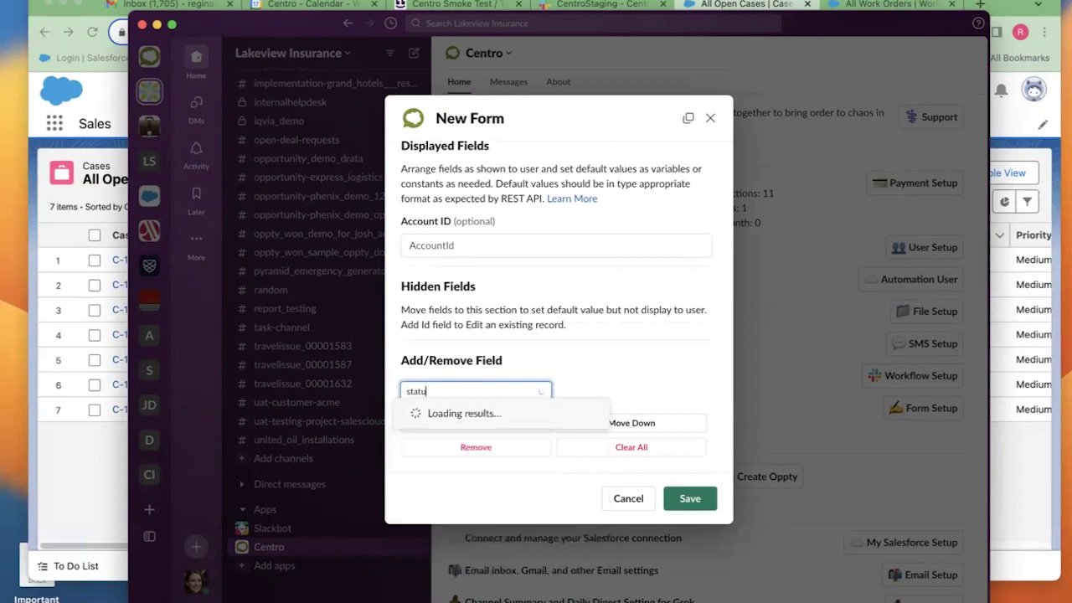
left_click(473, 434)
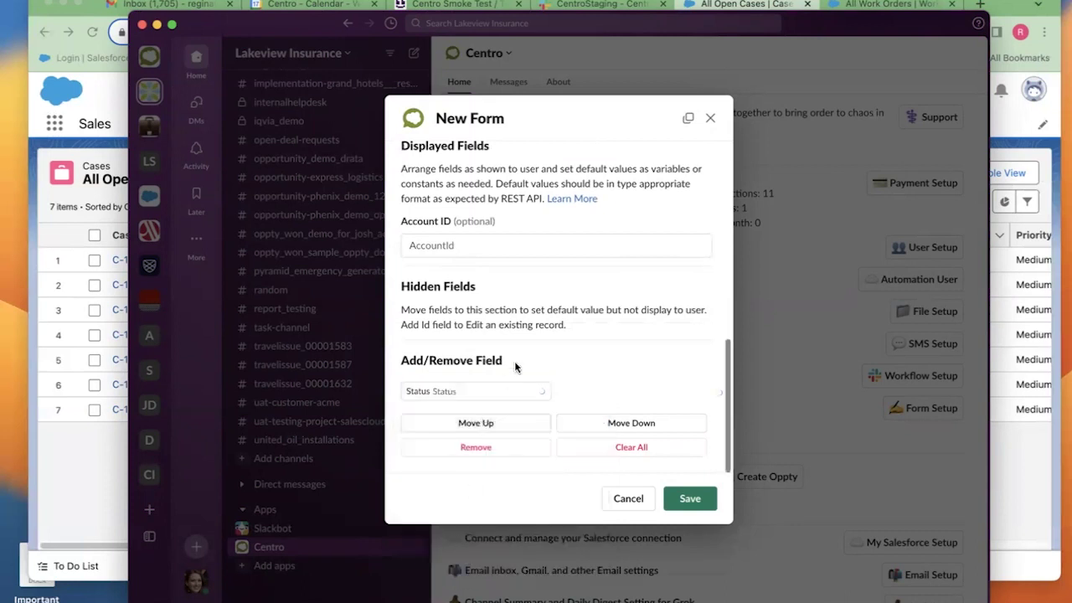
scroll(511, 403, "down", 2)
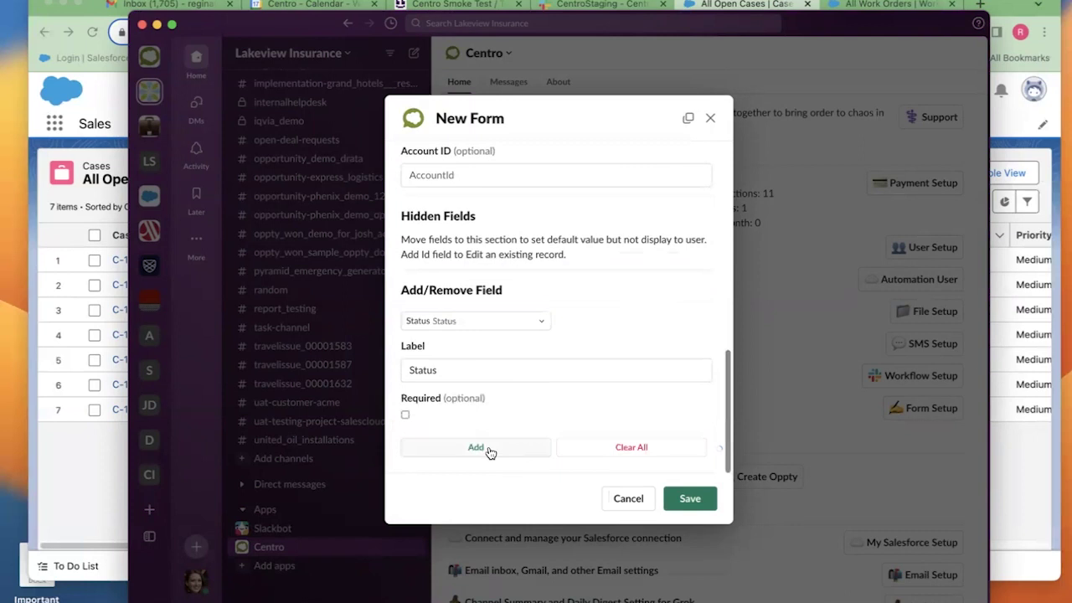
left_click(489, 454)
Add the Case ID field to the form with its default label, leaving it optional.
left_click(475, 392)
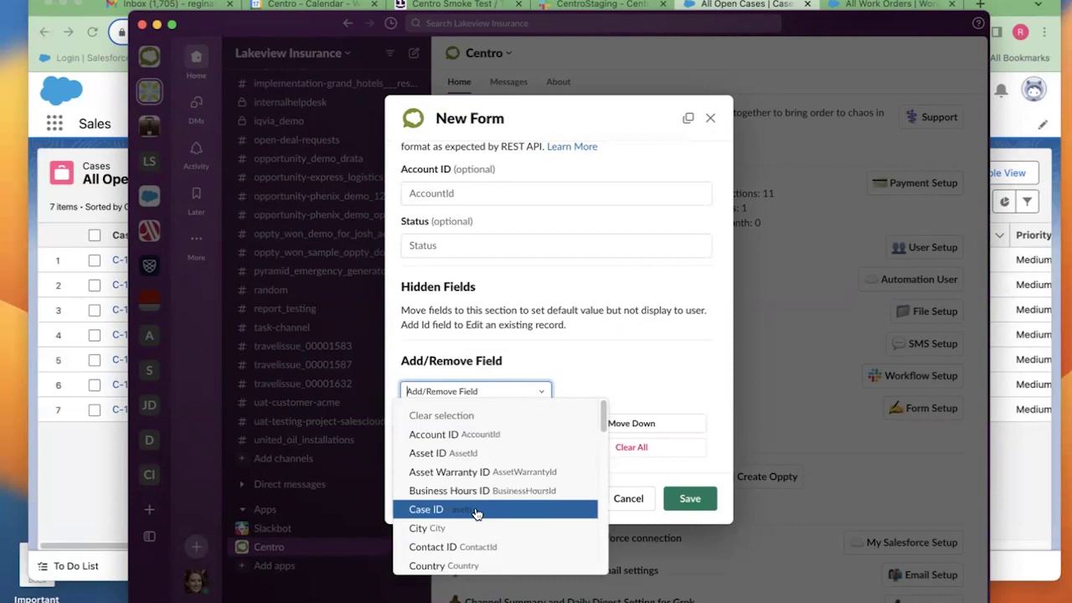
left_click(476, 510)
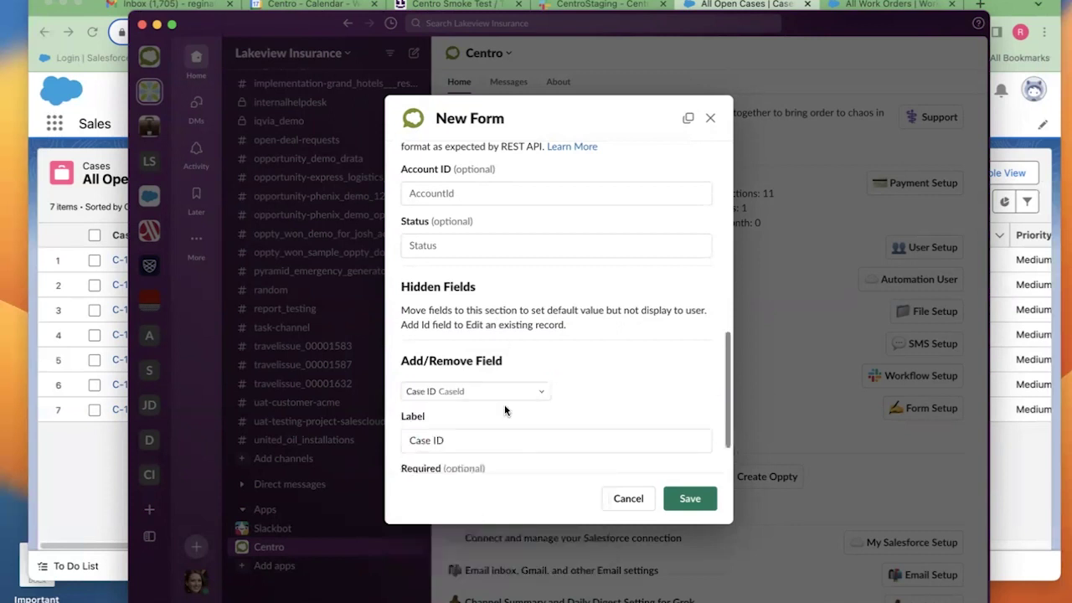
scroll(504, 405, "down", 2)
left_click(475, 448)
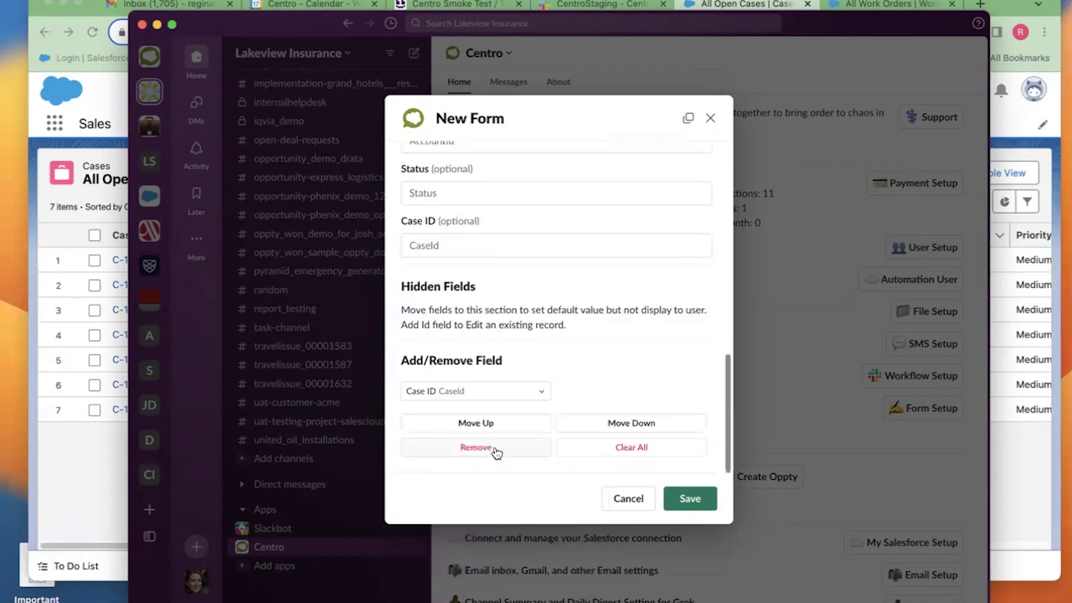
Move the Case ID field into the hidden fields and set its default value to [[recordid]].
left_click(657, 427)
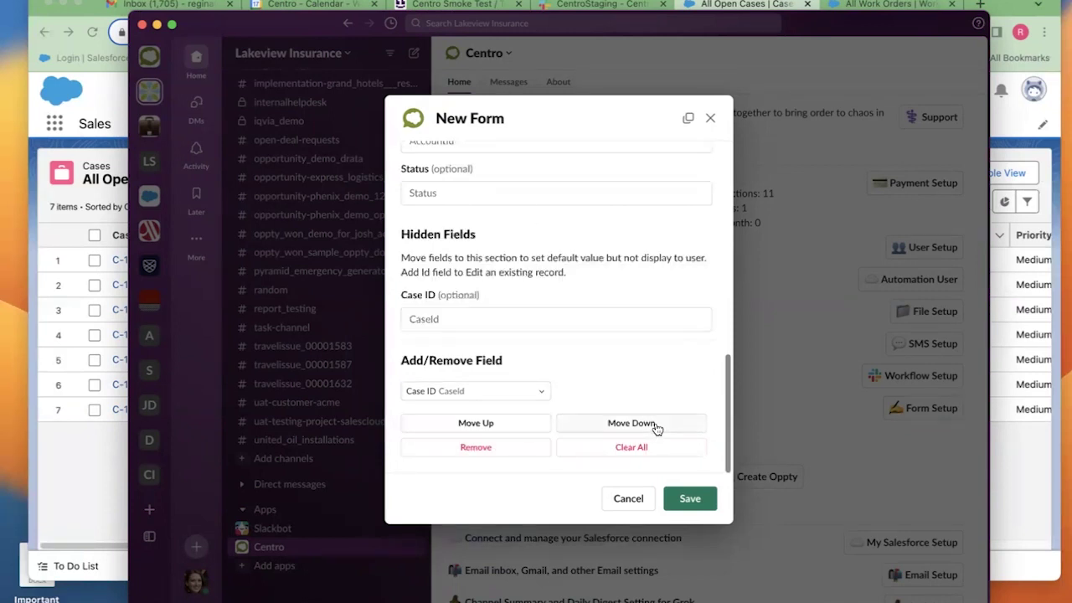
left_click(450, 323)
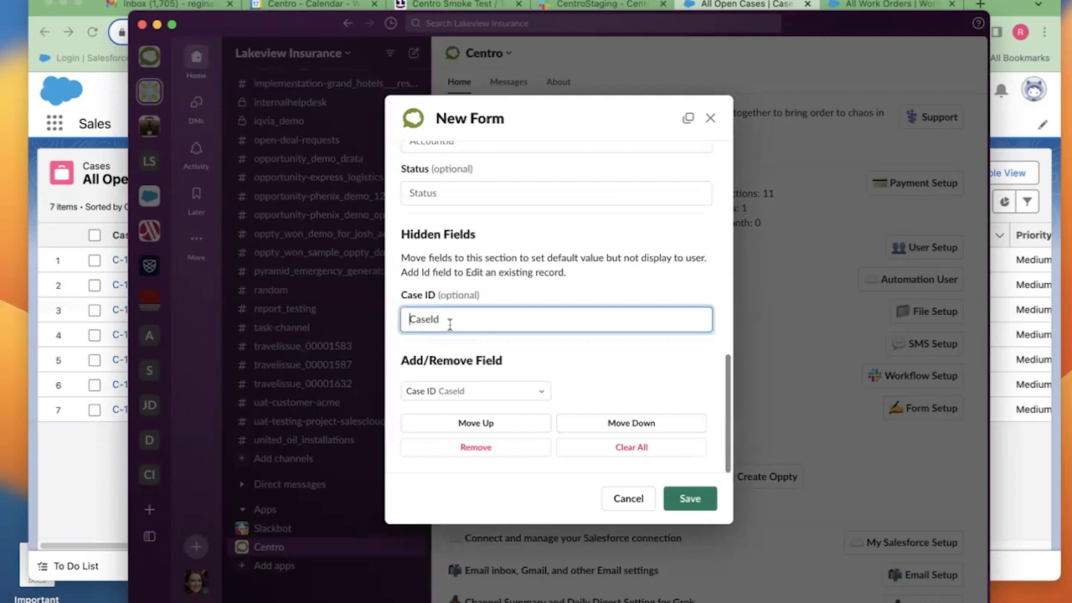
type("[[recordid]]")
left_click(684, 373)
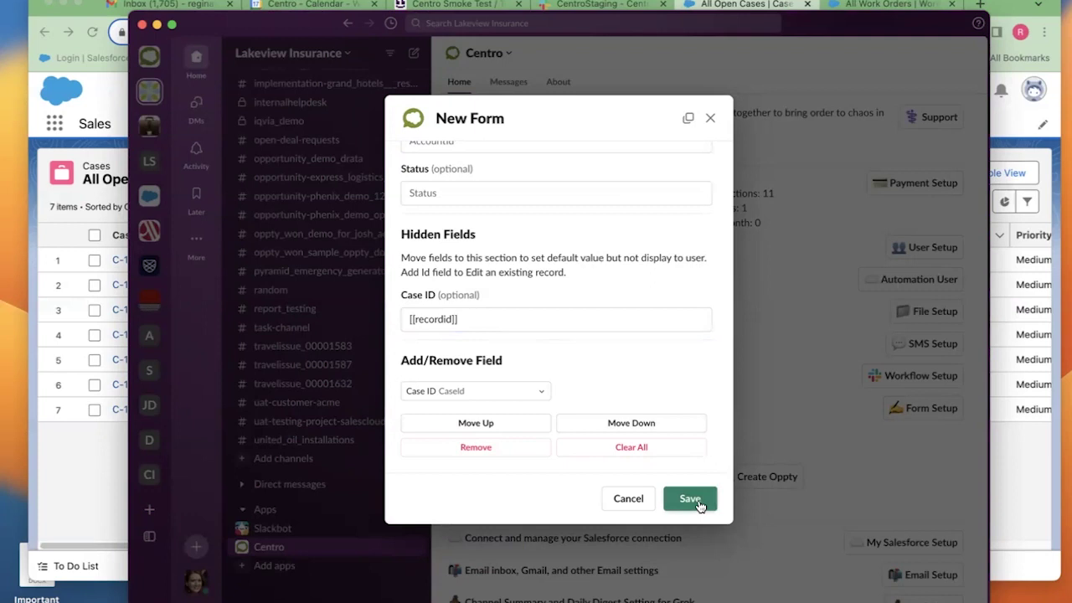
Enable posting the Salesforce record on completion, sent as a reply to the existing message, and save the form.
scroll(571, 270, "up", 5)
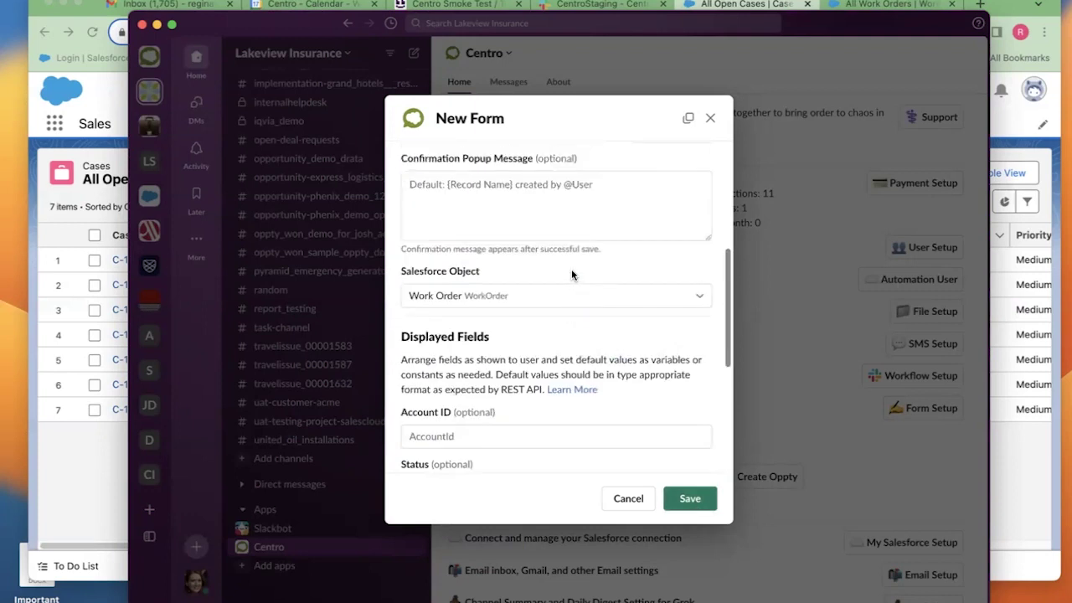
scroll(571, 269, "up", 4)
scroll(592, 355, "down", 1)
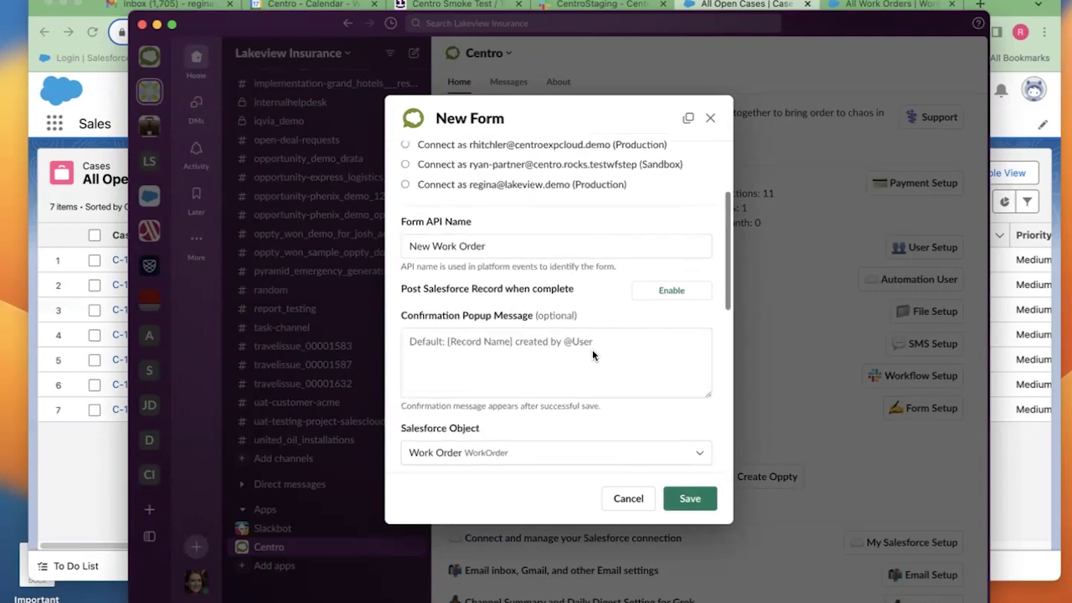
left_click(663, 294)
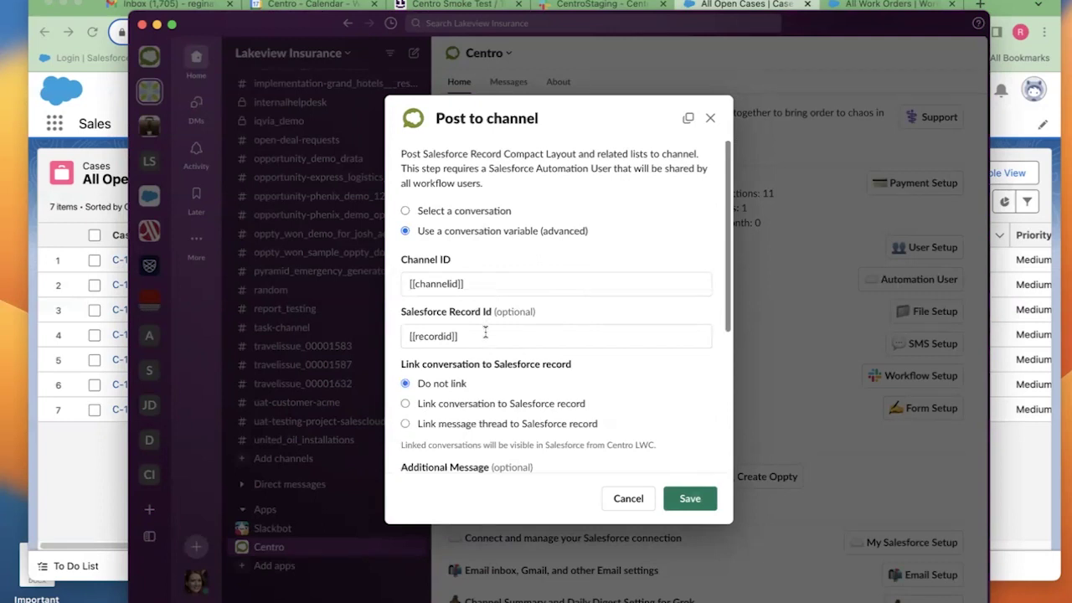
scroll(485, 333, "down", 5)
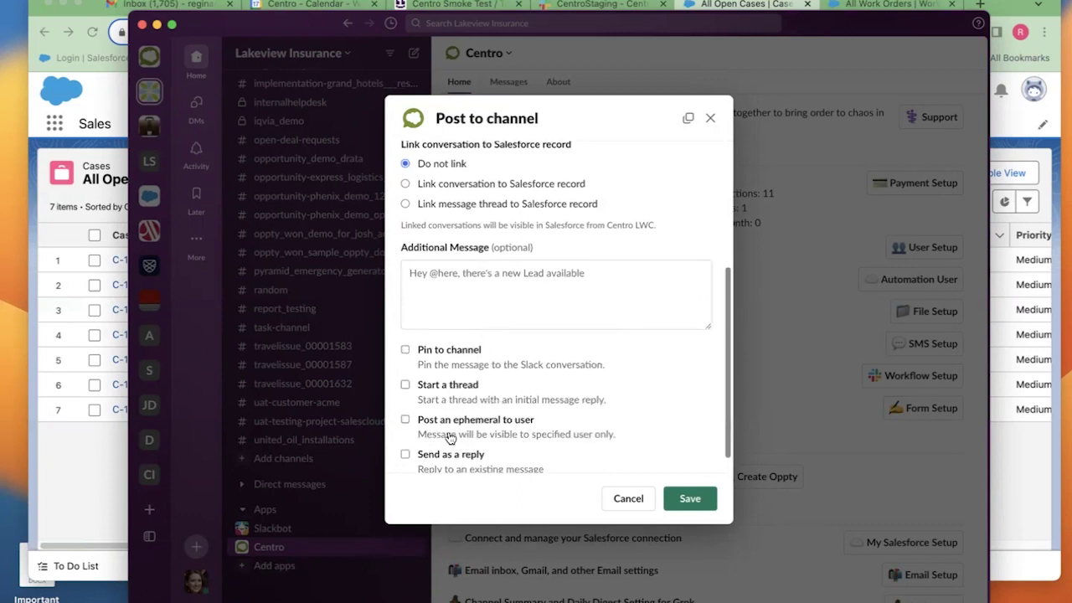
scroll(450, 438, "down", 1)
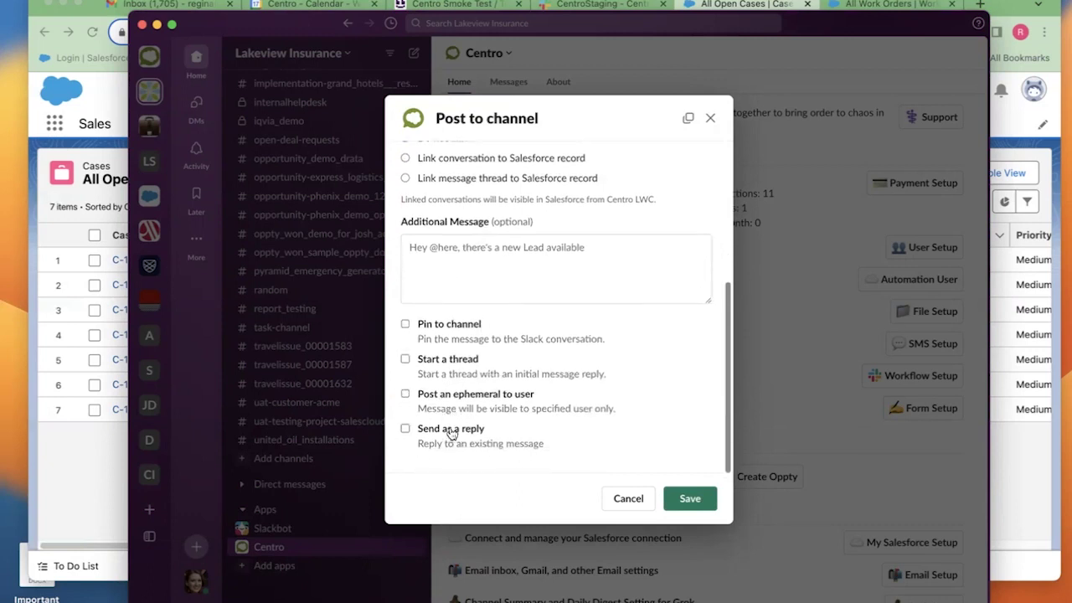
left_click(452, 433)
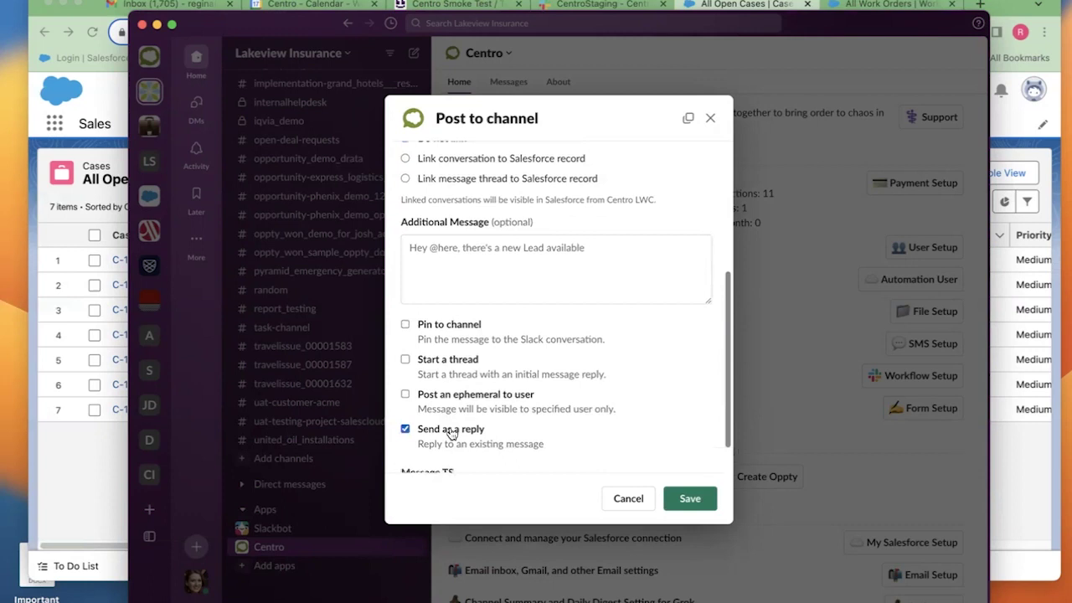
scroll(451, 433, "down", 2)
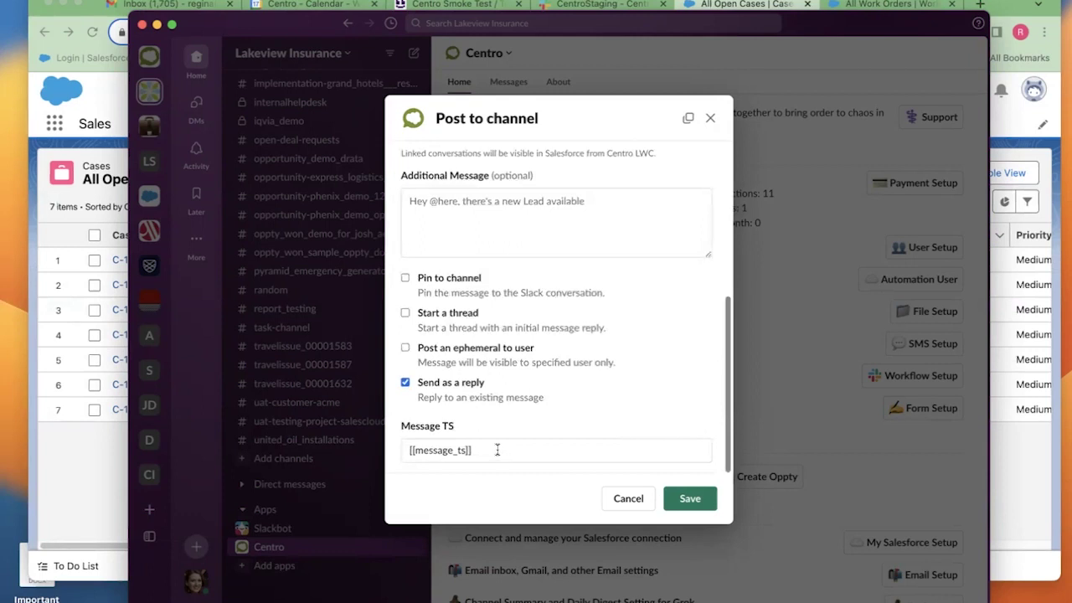
left_click(699, 498)
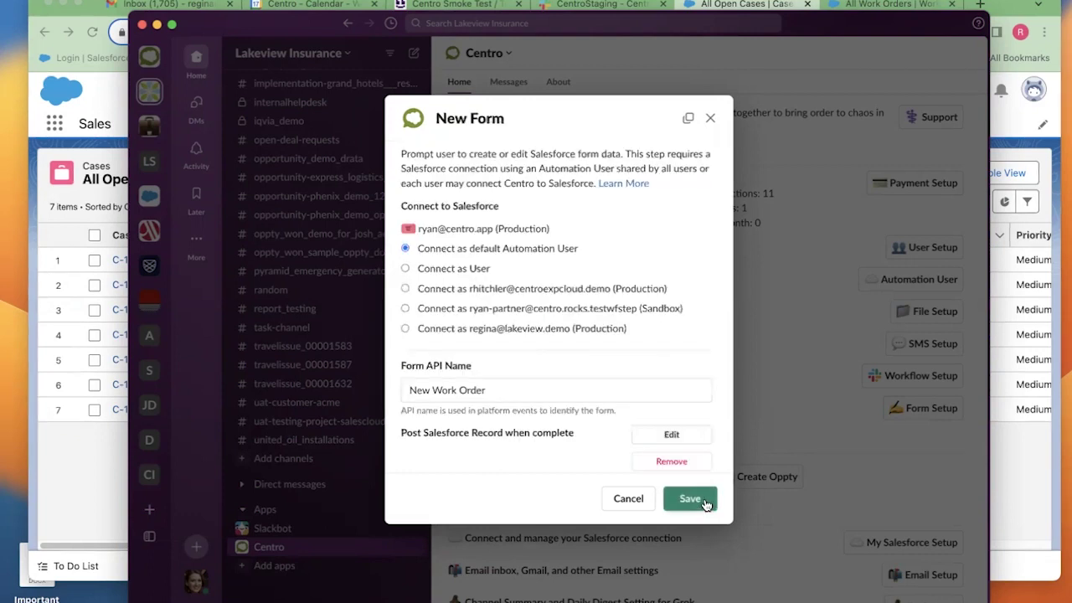
left_click(702, 499)
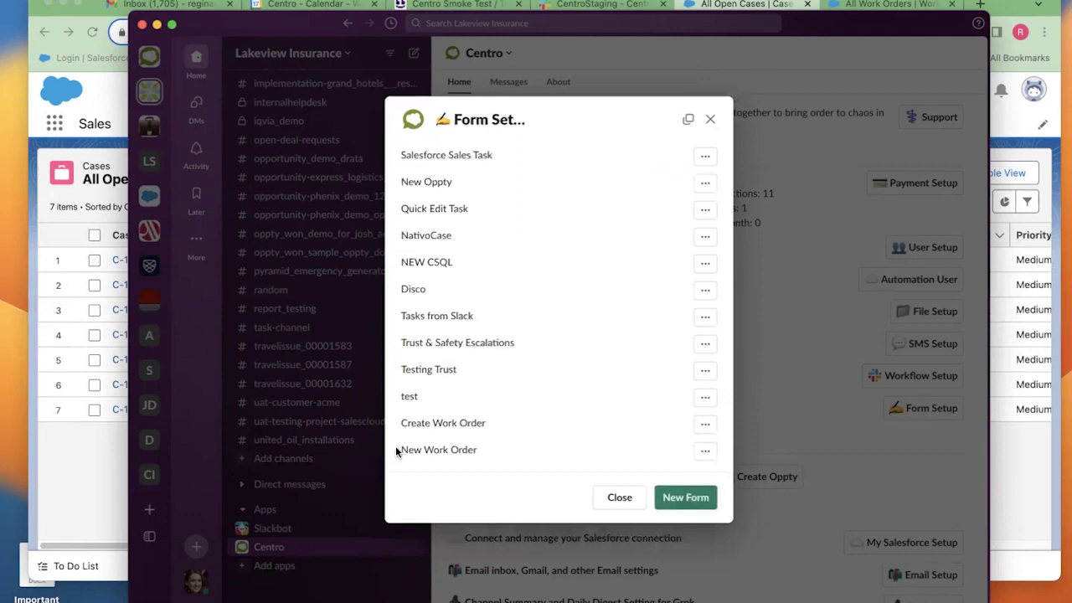
Close the form list, then search Slack for "help" and open the help-desk channel.
left_click_drag(397, 450, 476, 450)
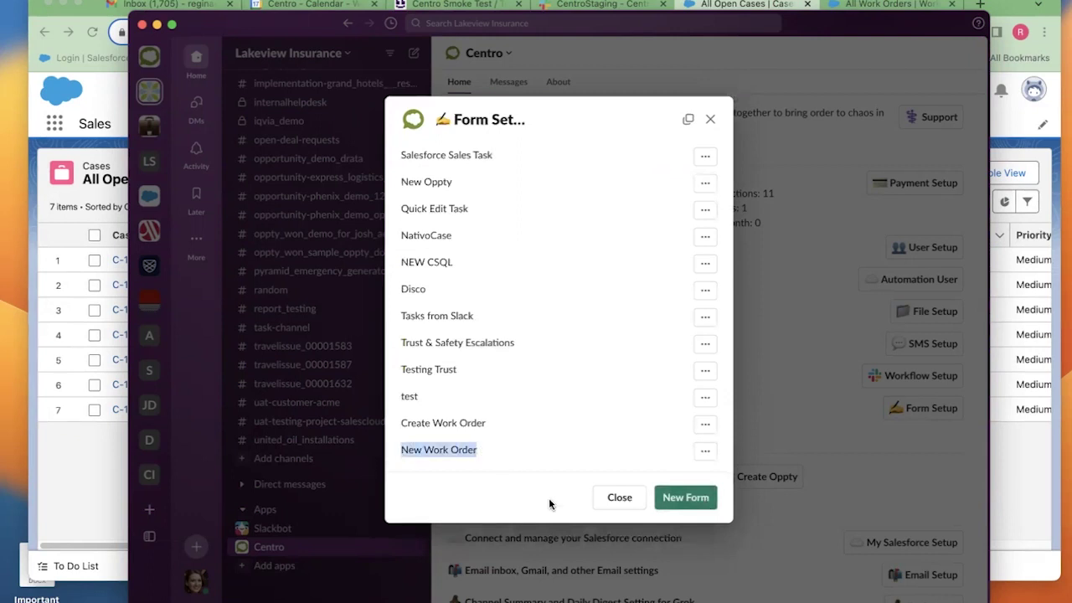
left_click(620, 497)
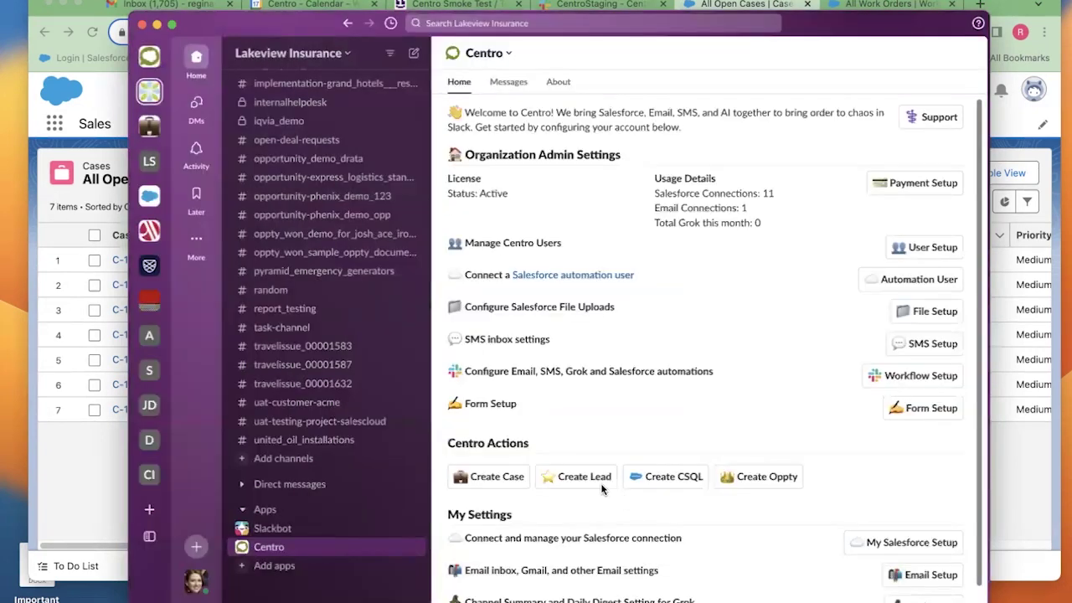
scroll(342, 264, "up", 10)
scroll(342, 264, "up", 3)
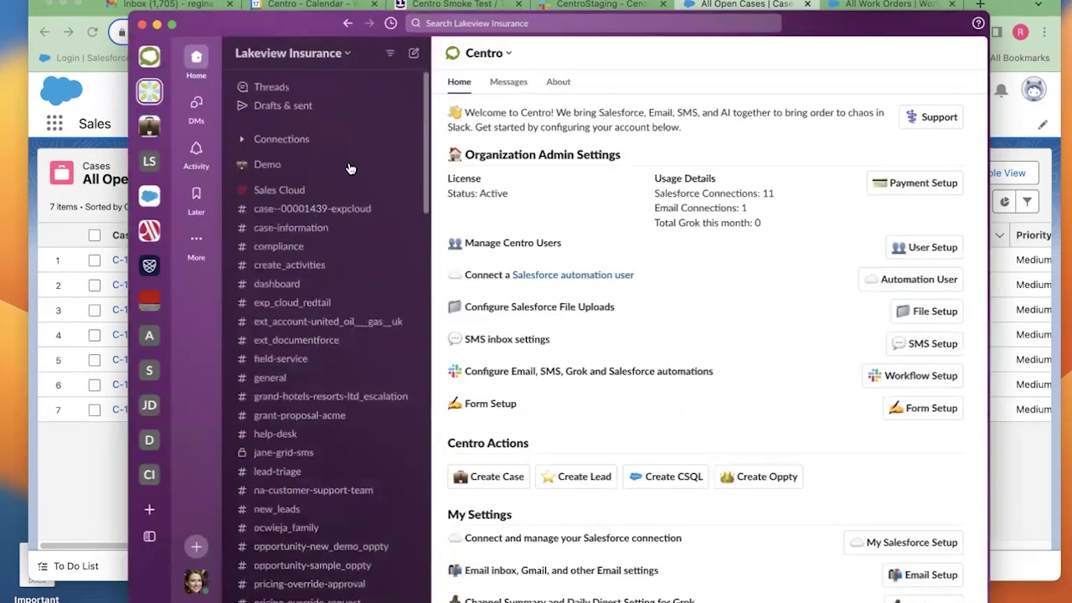
left_click_drag(741, 24, 741, 61)
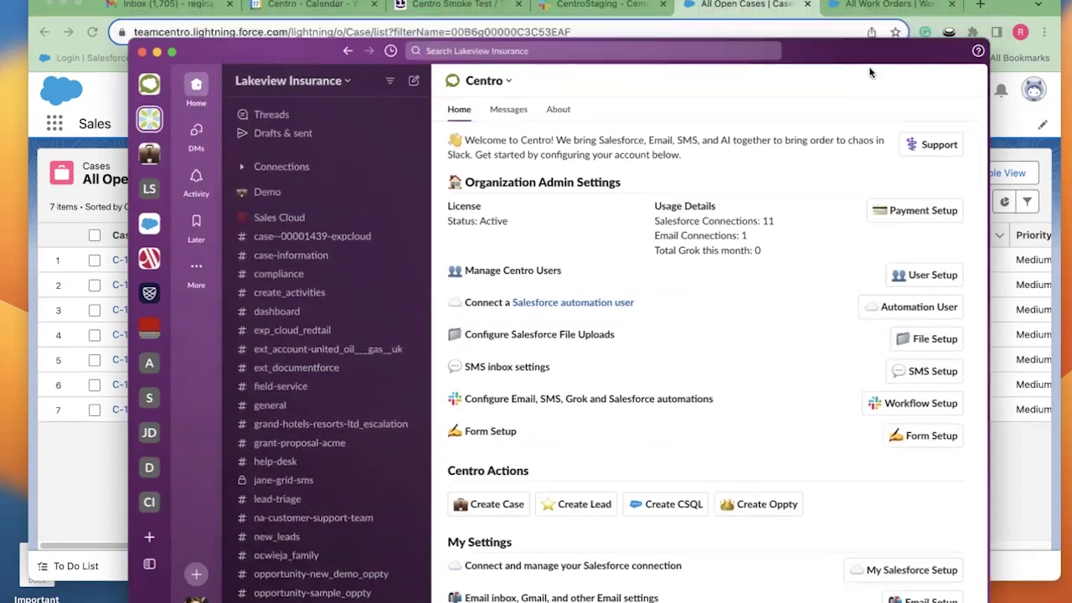
left_click(741, 61)
type("help")
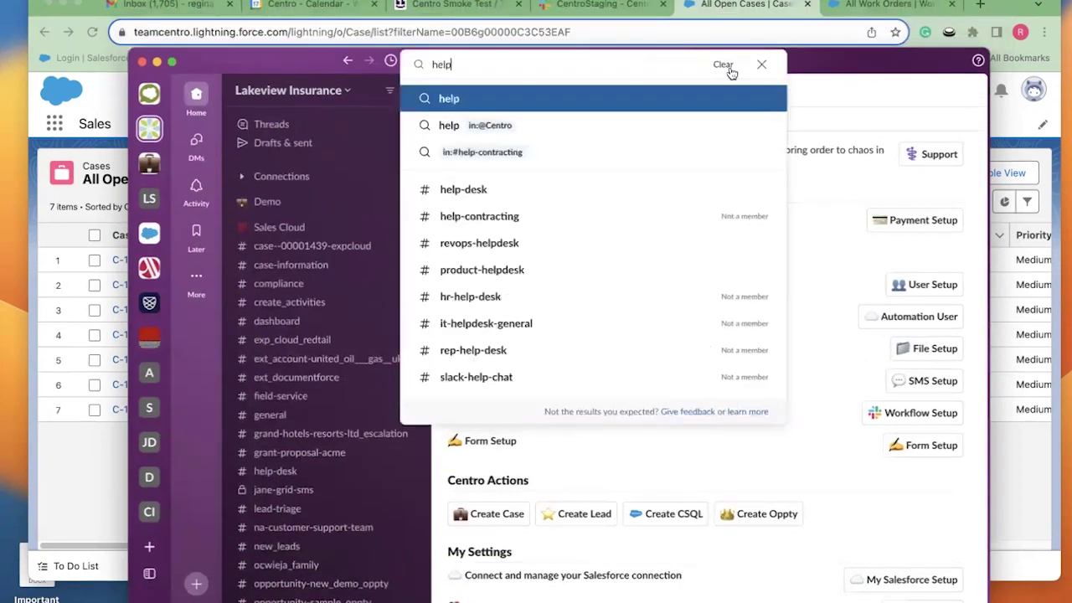
left_click(612, 205)
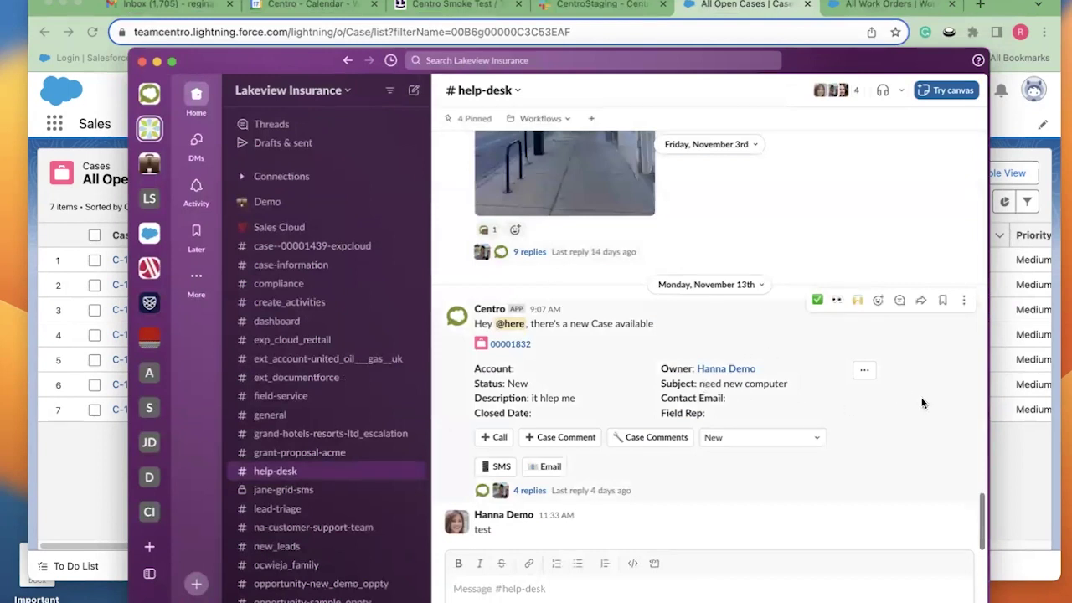
Open the customization of the November 13th case message and start adding a custom workflow button.
left_click(866, 370)
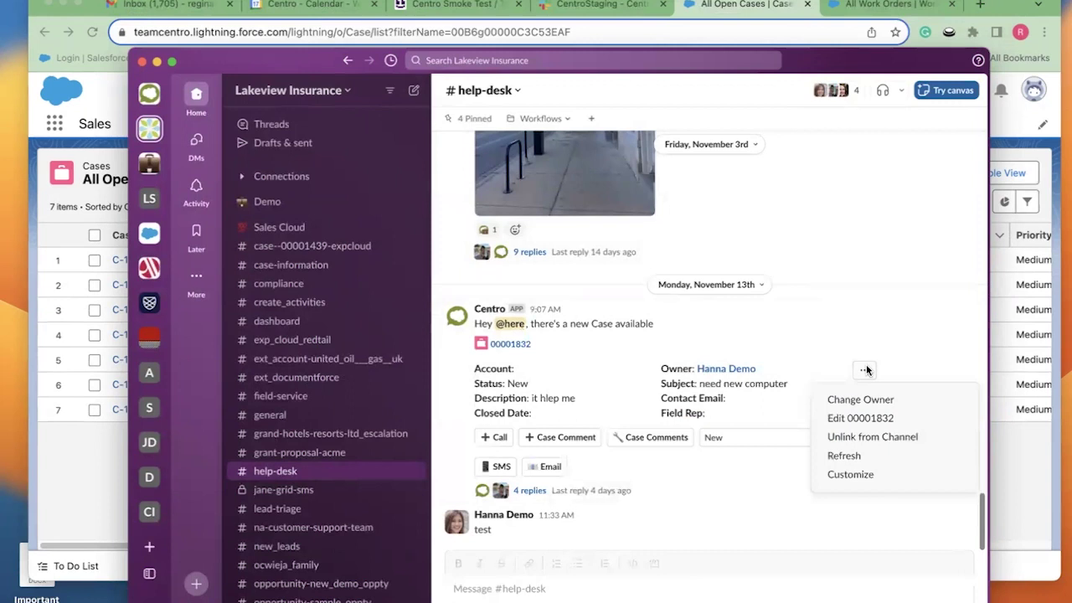
left_click(864, 477)
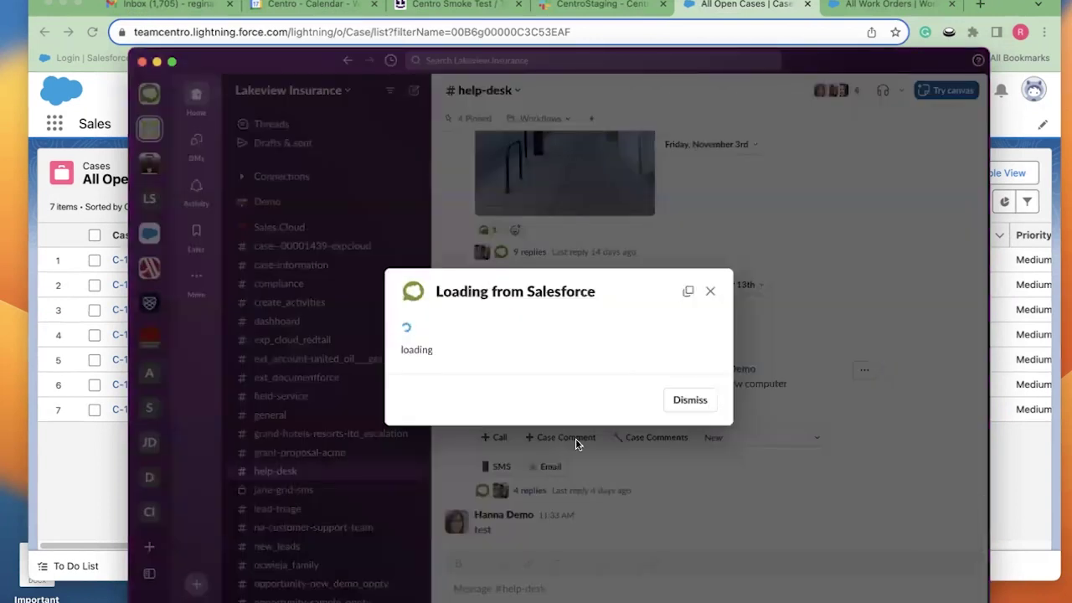
scroll(555, 401, "down", 5)
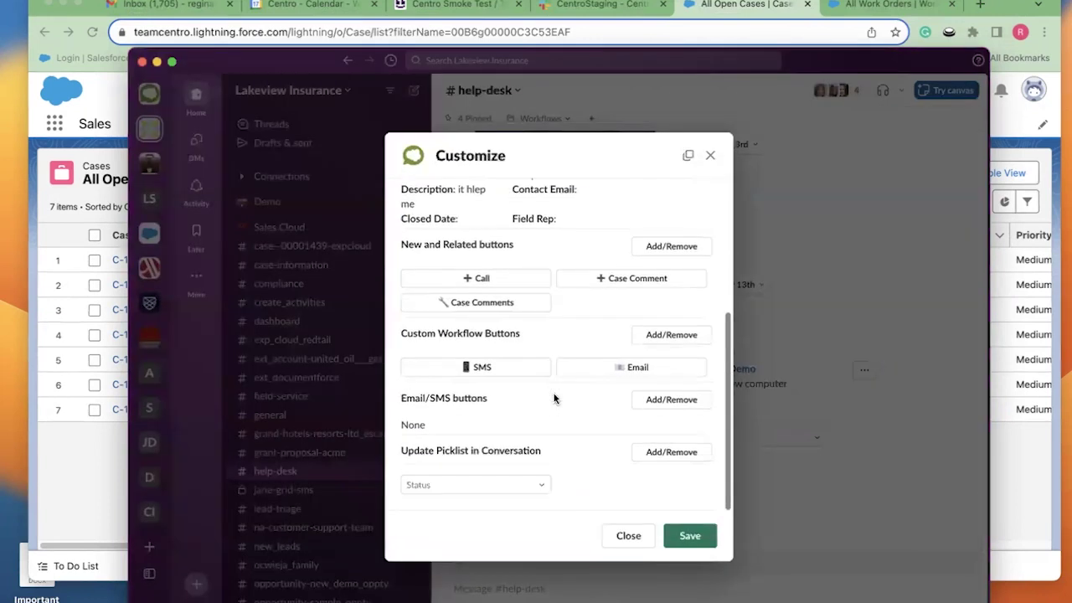
left_click(676, 336)
left_click(476, 394)
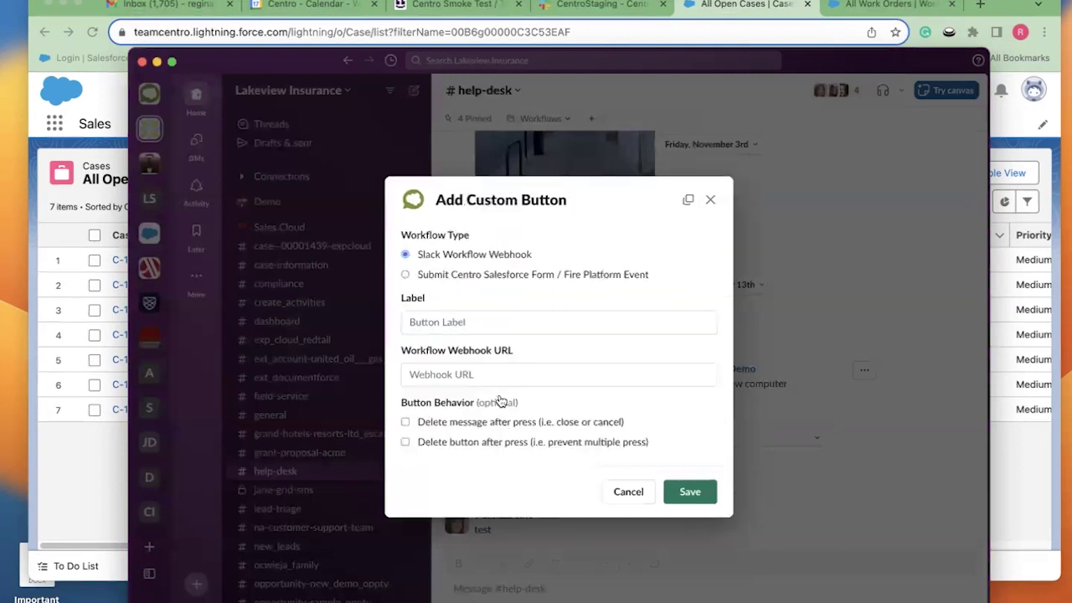
Add a form-submitting custom button labelled ":toolbox: New Work Order" that shows the New Work Order Centro form, and save the case customization.
left_click(406, 276)
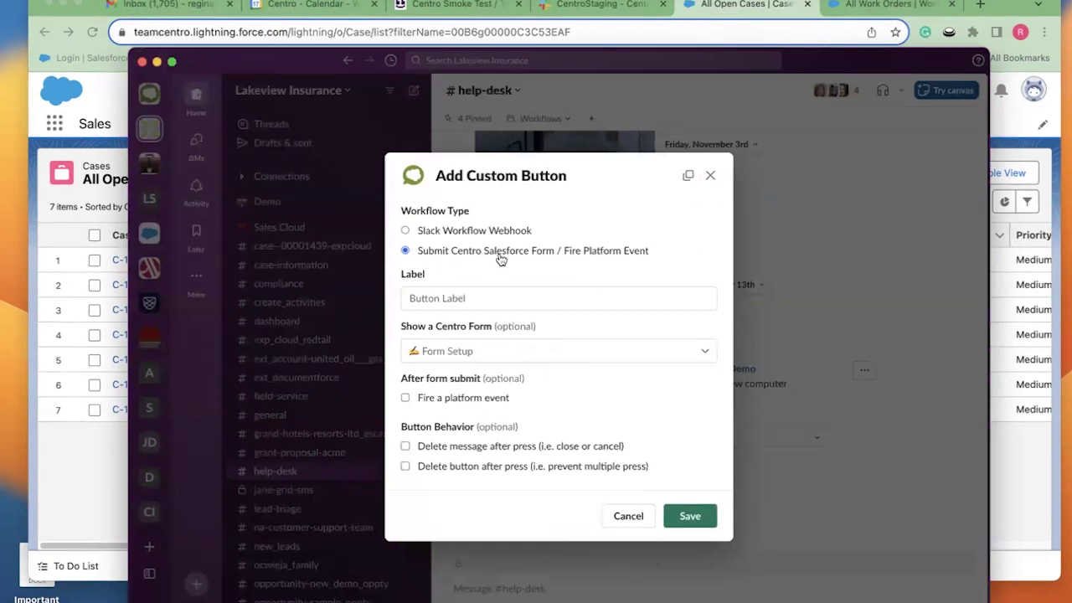
left_click(522, 297)
type(":toolbox:")
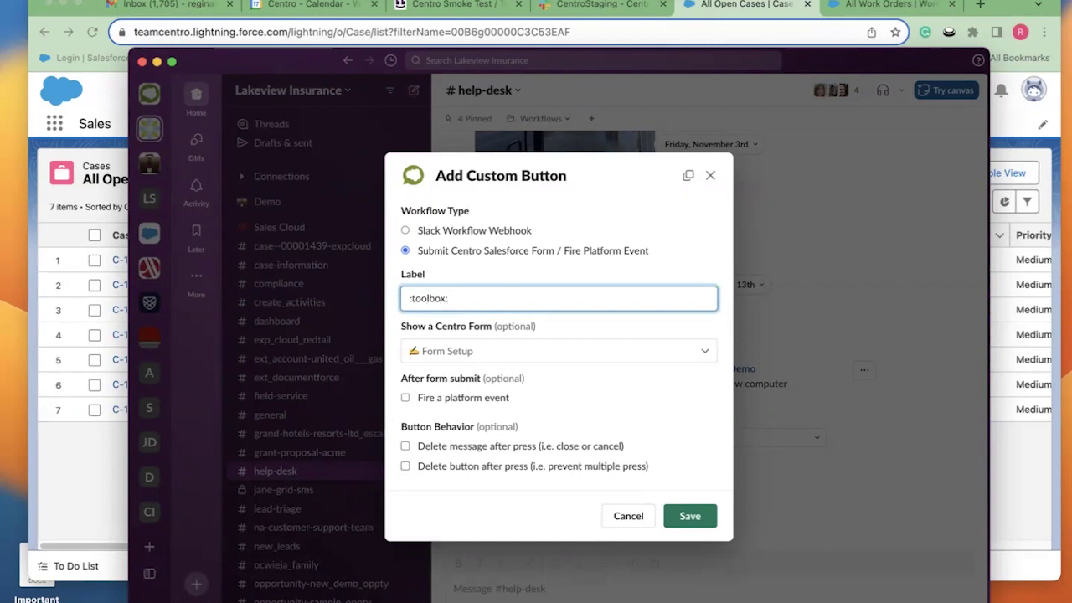
type(" New Work Order")
left_click(564, 351)
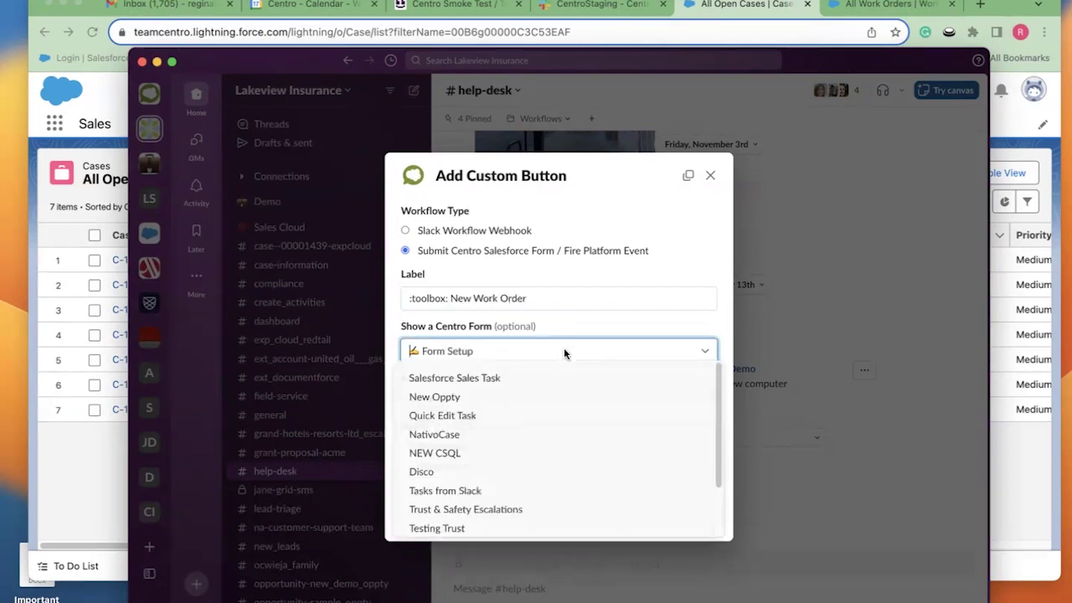
scroll(489, 471, "down", 2)
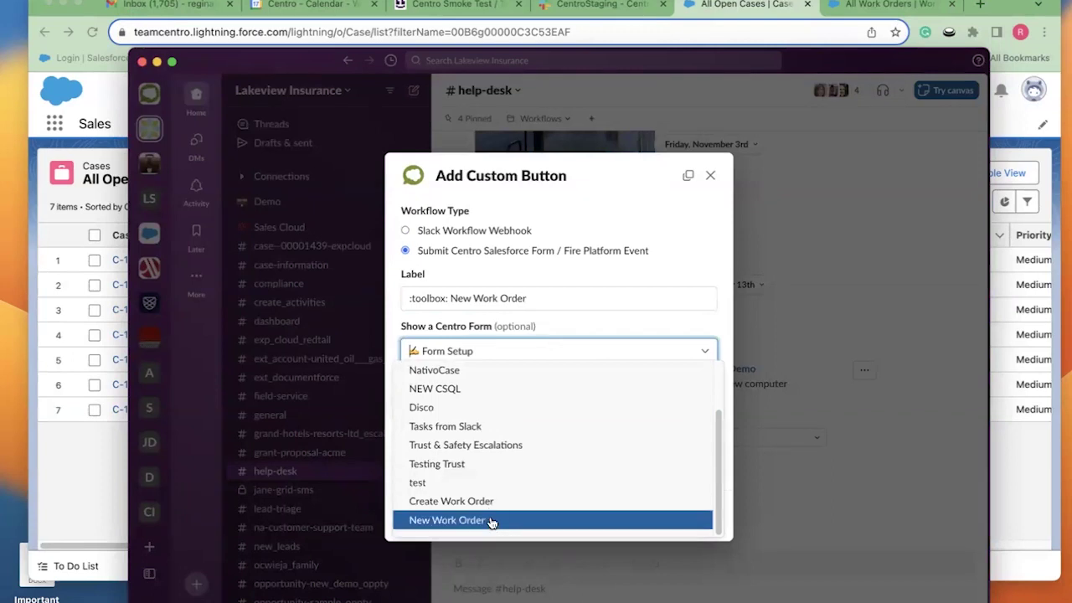
left_click(491, 520)
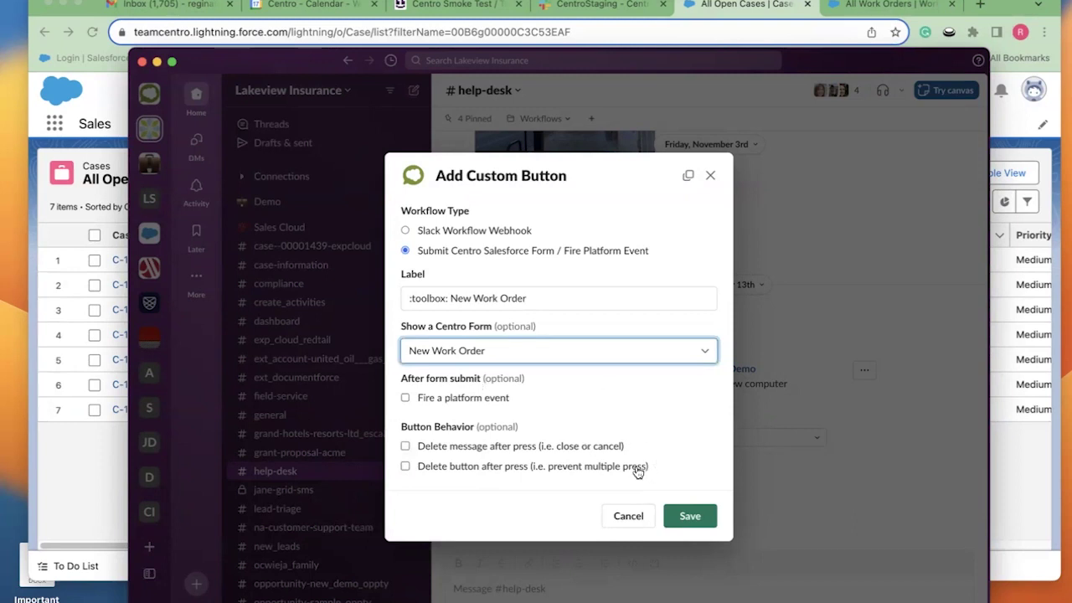
left_click(692, 519)
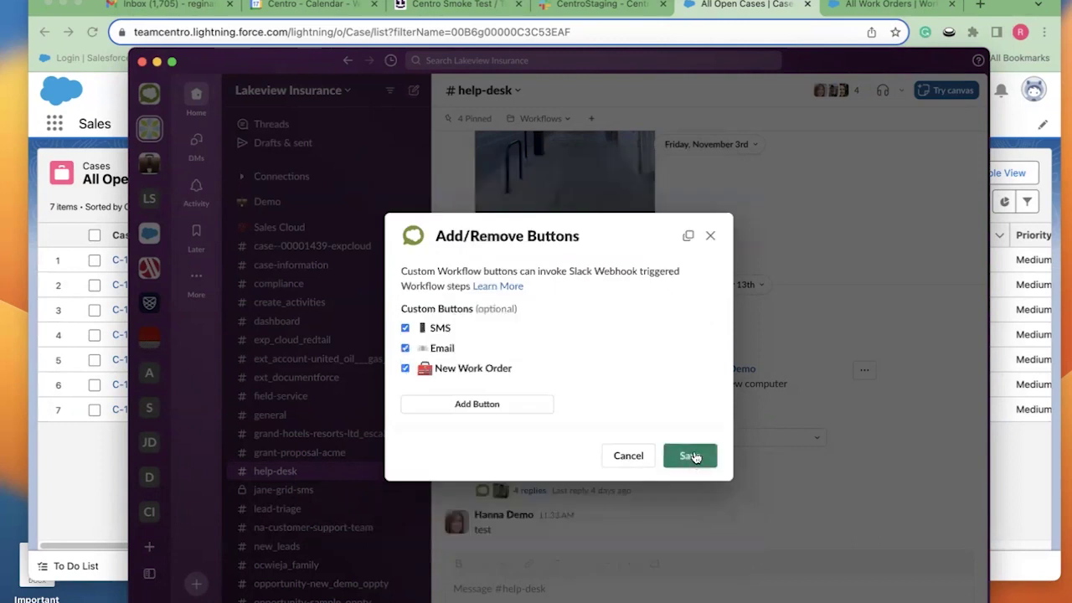
left_click(693, 456)
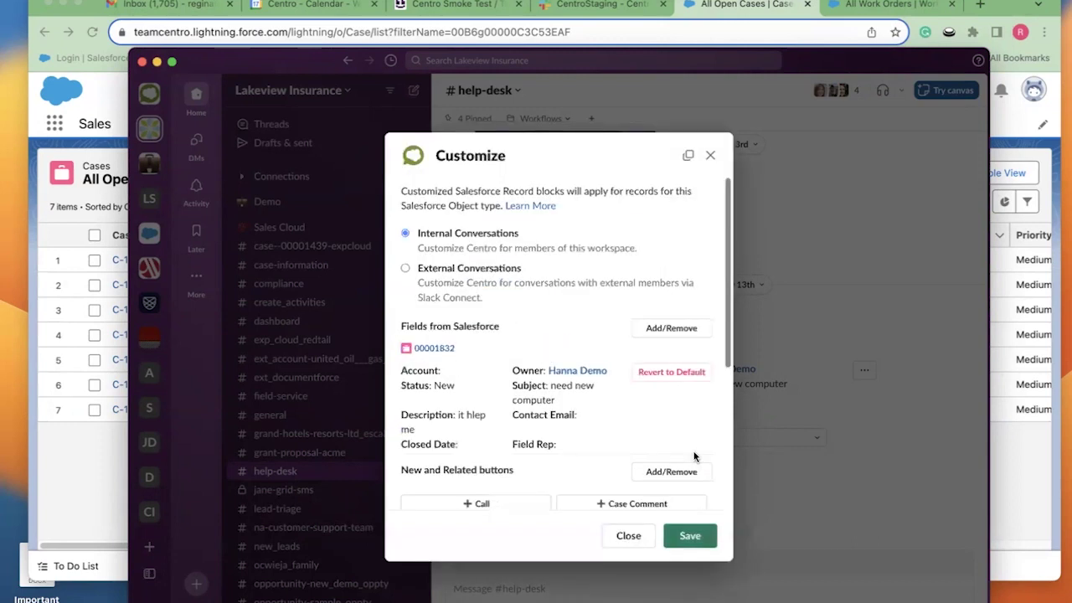
left_click(696, 538)
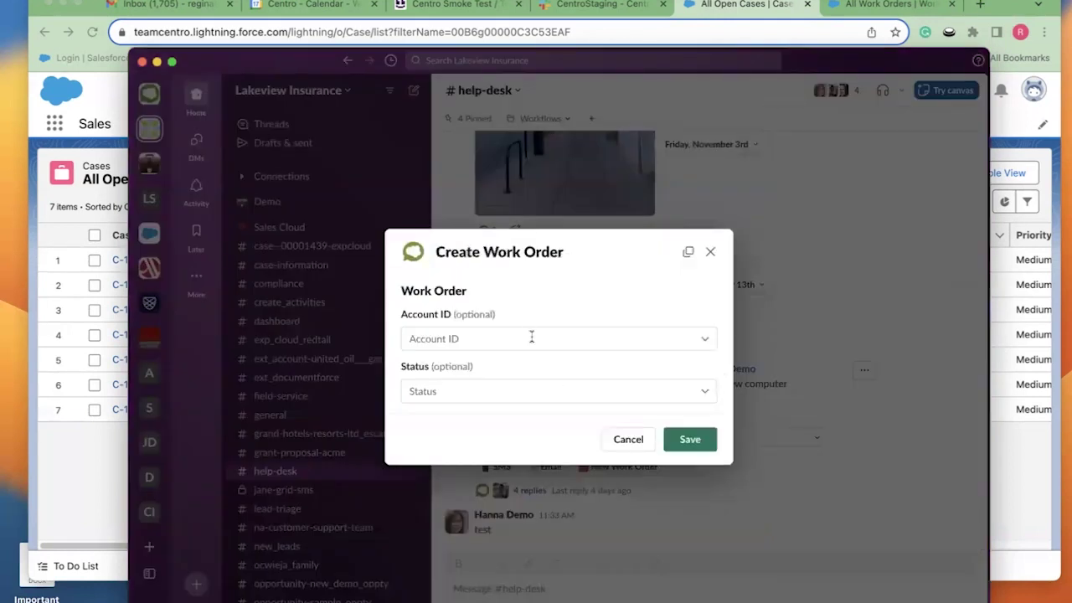
Create a work order from the case message with the account Sample Harvard and the status New.
left_click(531, 339)
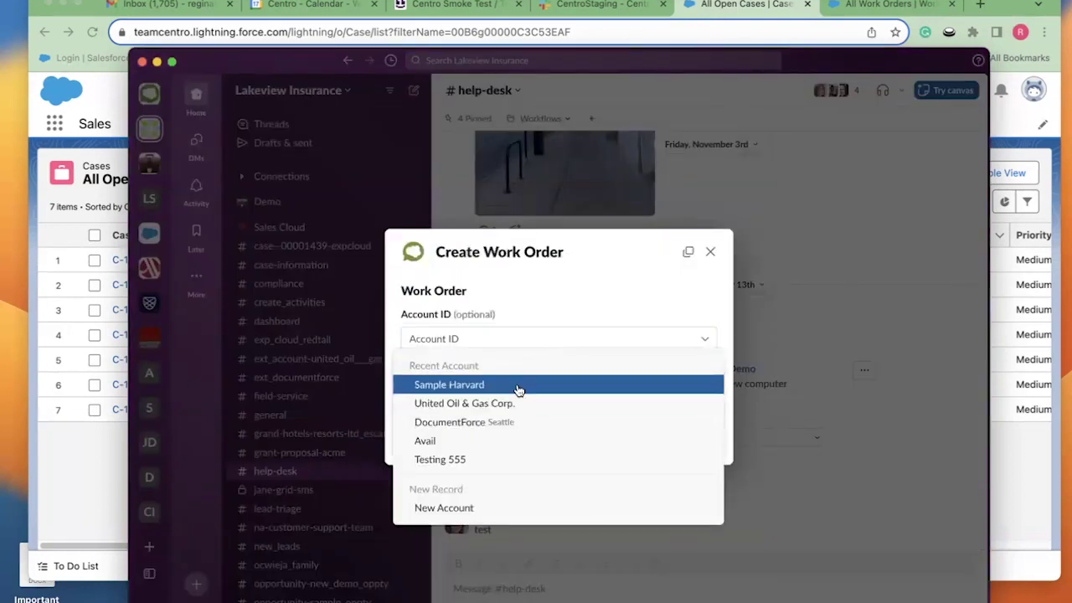
left_click(516, 385)
left_click(520, 394)
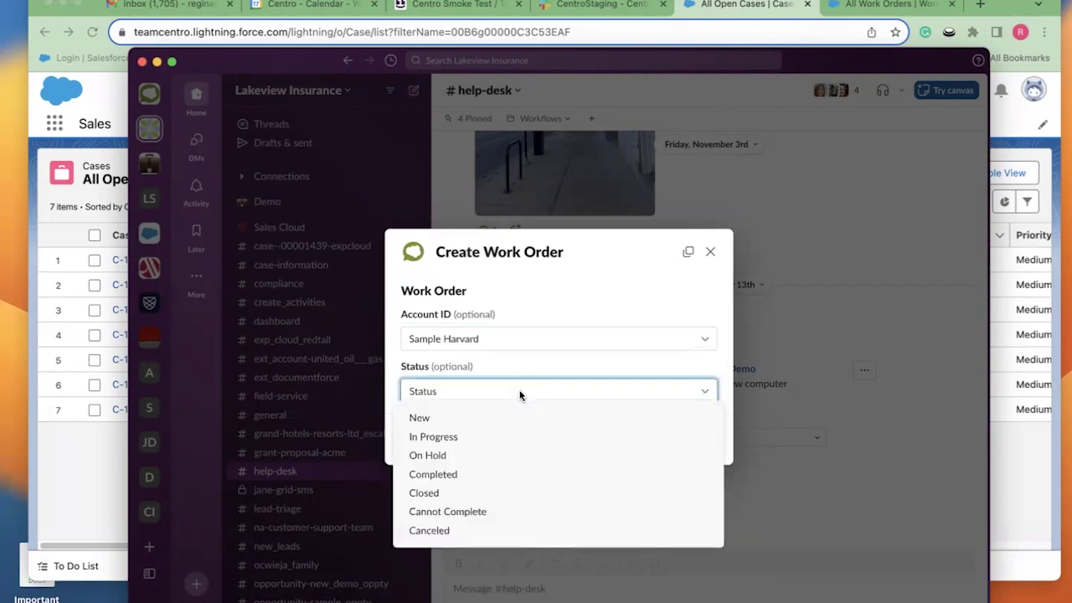
left_click(514, 416)
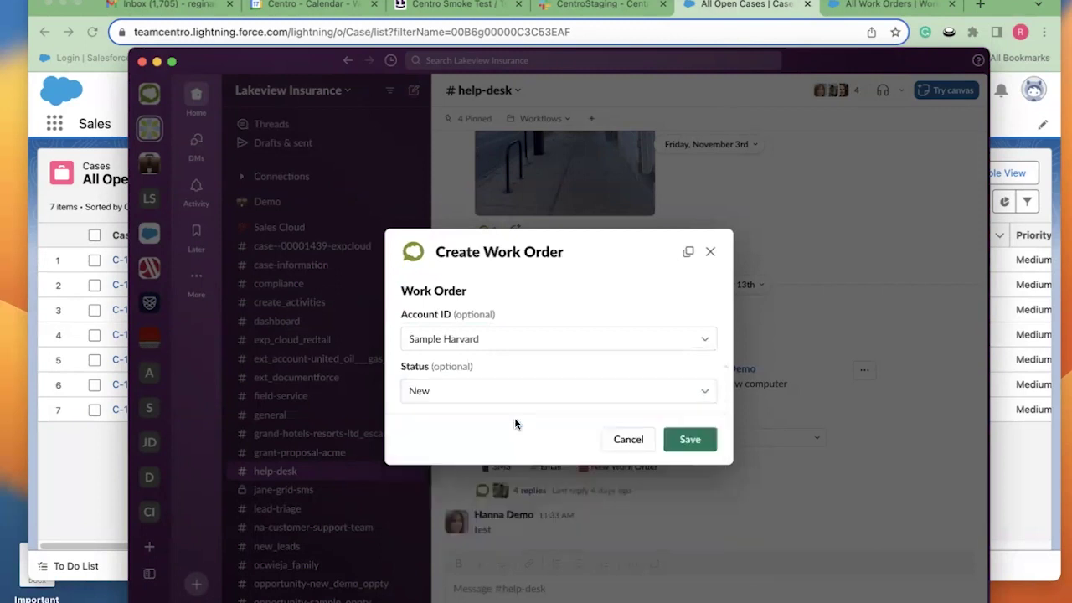
left_click(700, 442)
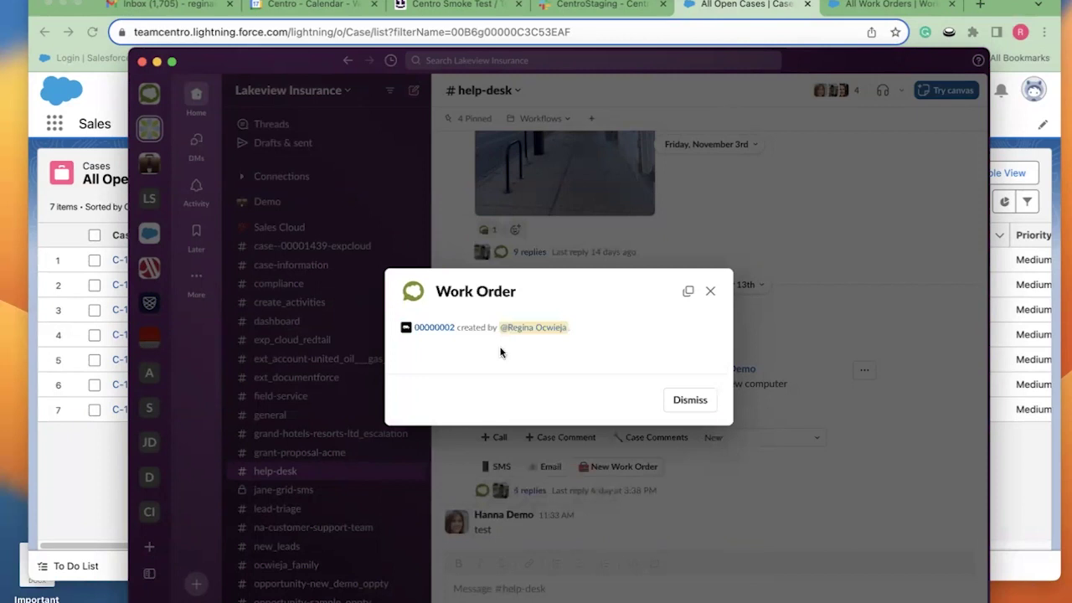
Dismiss the work order notice and examine the record posted in the case message's thread.
left_click(707, 402)
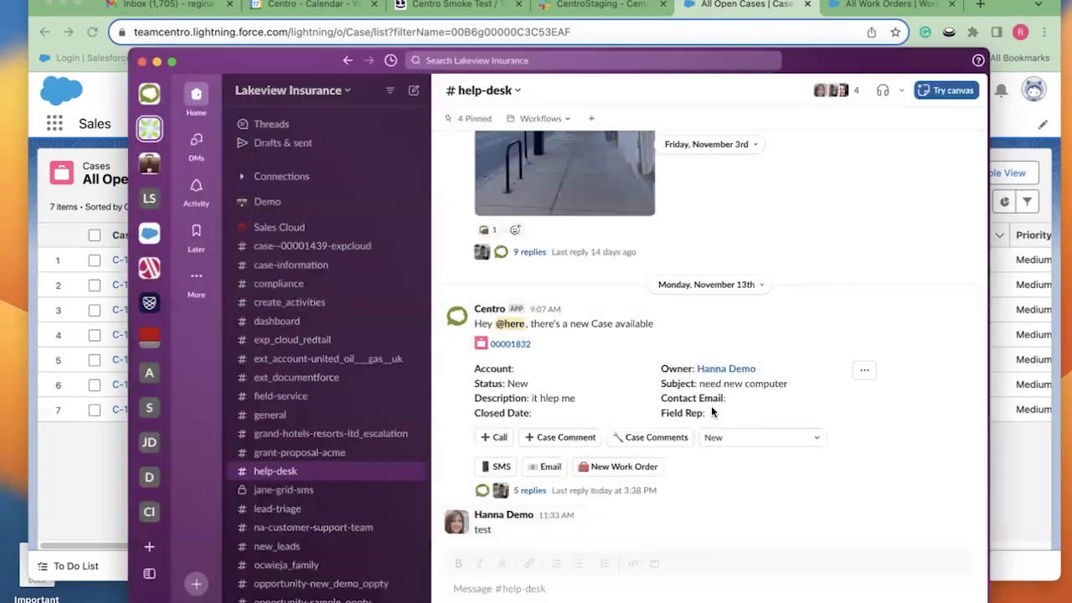
left_click(531, 491)
scroll(862, 419, "down", 5)
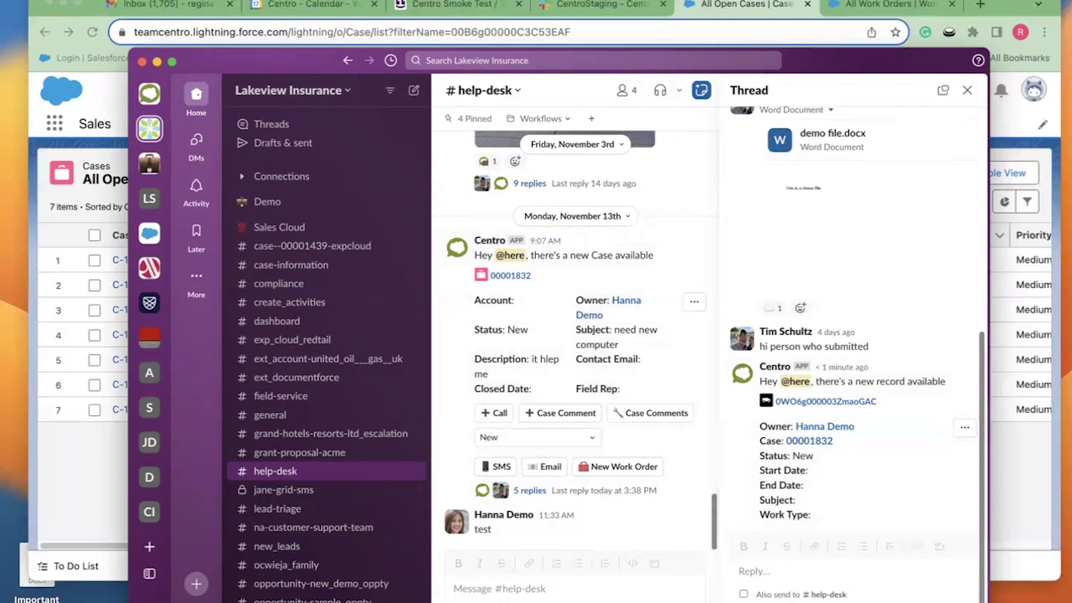
Switch to the Salesforce All Work Orders page in the browser, close the feedback pop-up and open Setup.
left_click(896, 7)
left_click(897, 7)
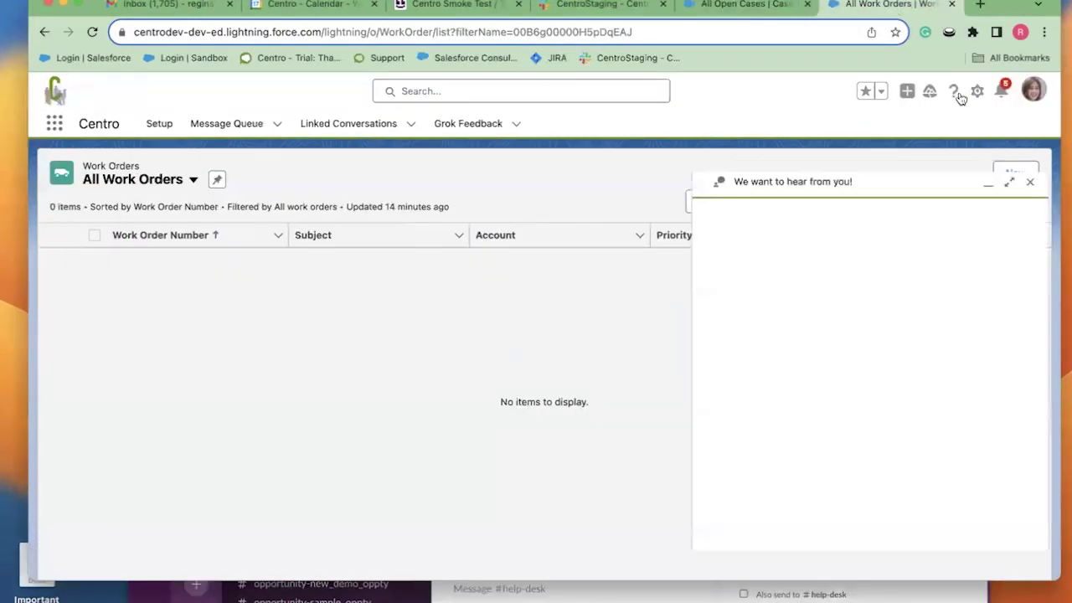
left_click(1030, 240)
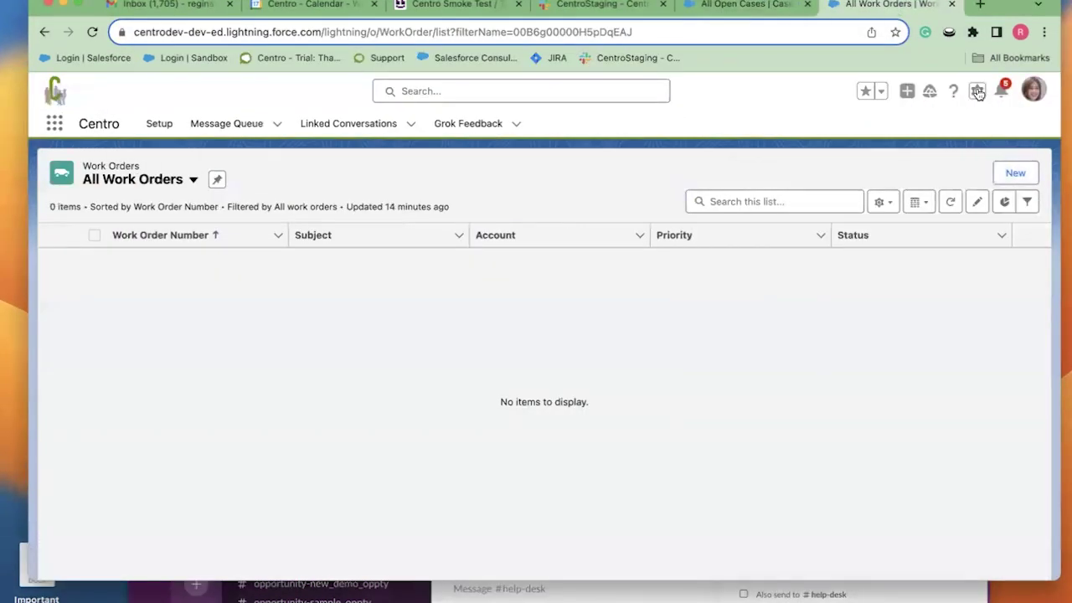
left_click(977, 91)
left_click(937, 132)
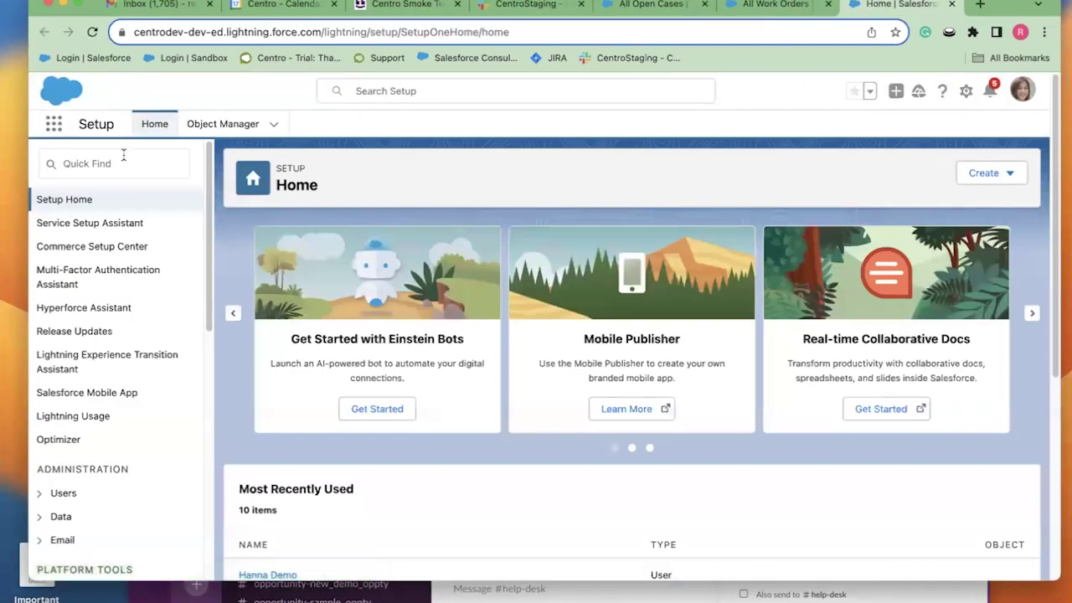
Find "flow" in Salesforce Setup and open the Flows page.
left_click(124, 161)
type("flow")
left_click(94, 322)
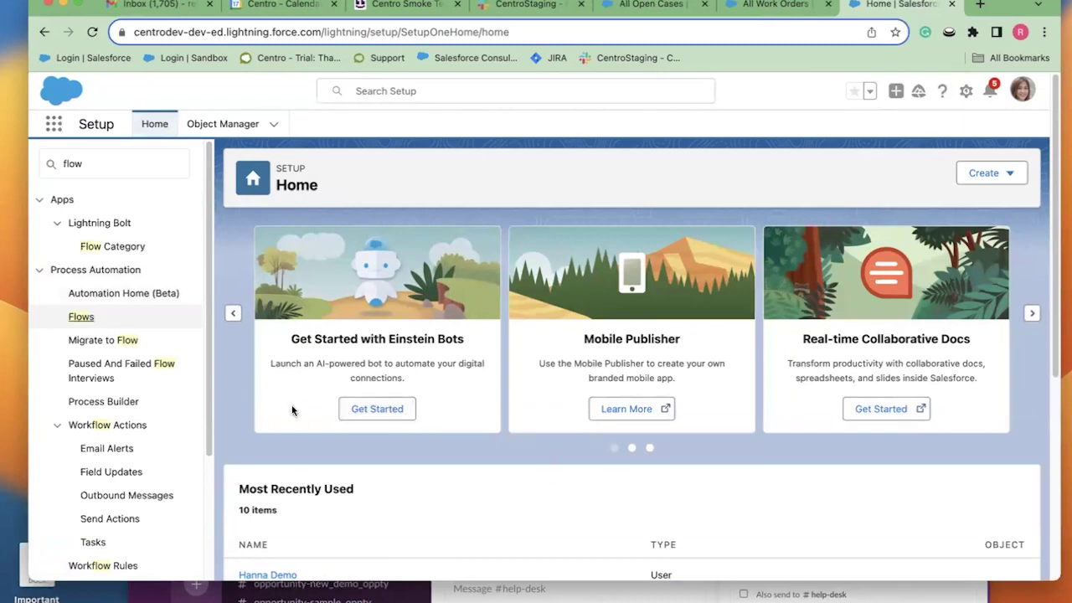
left_click(80, 317)
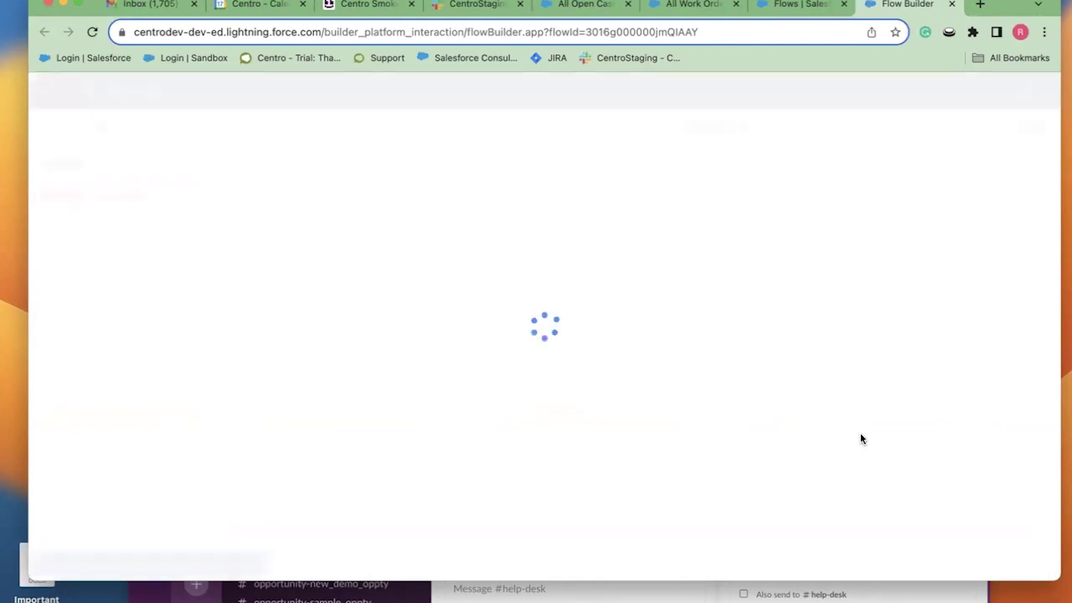
Open the Post Case Record Block action of the Centro: Post to Case Triage flow for editing.
scroll(854, 469, "down", 3)
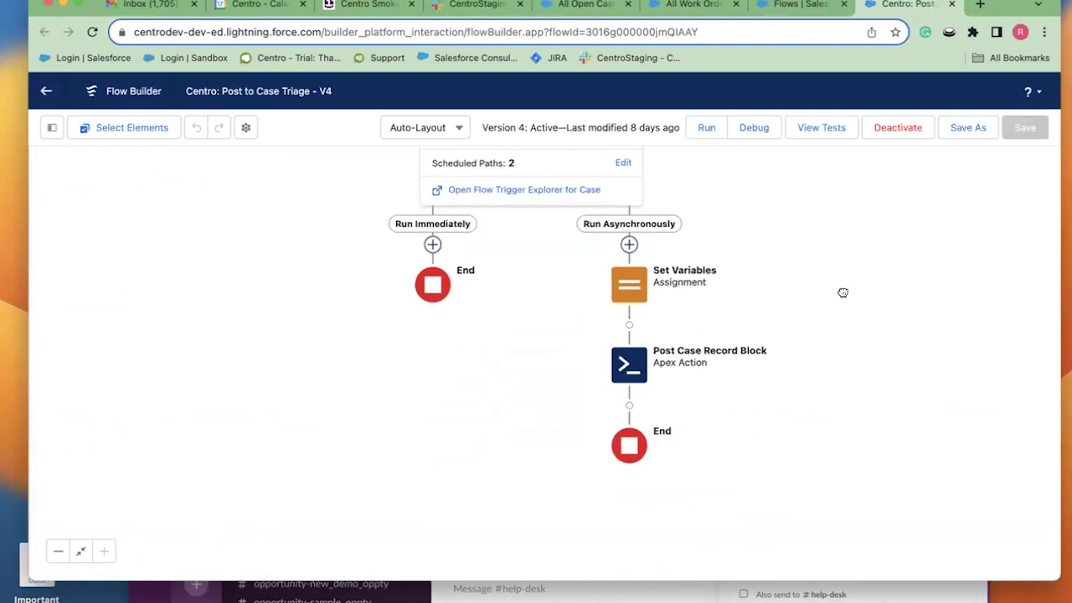
left_click(630, 368)
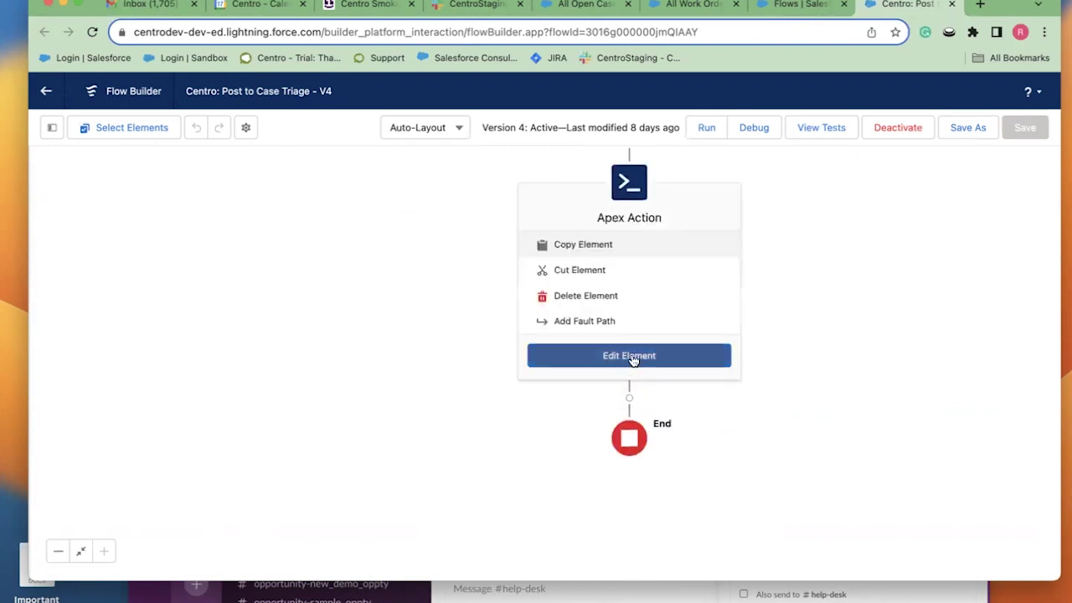
left_click(632, 356)
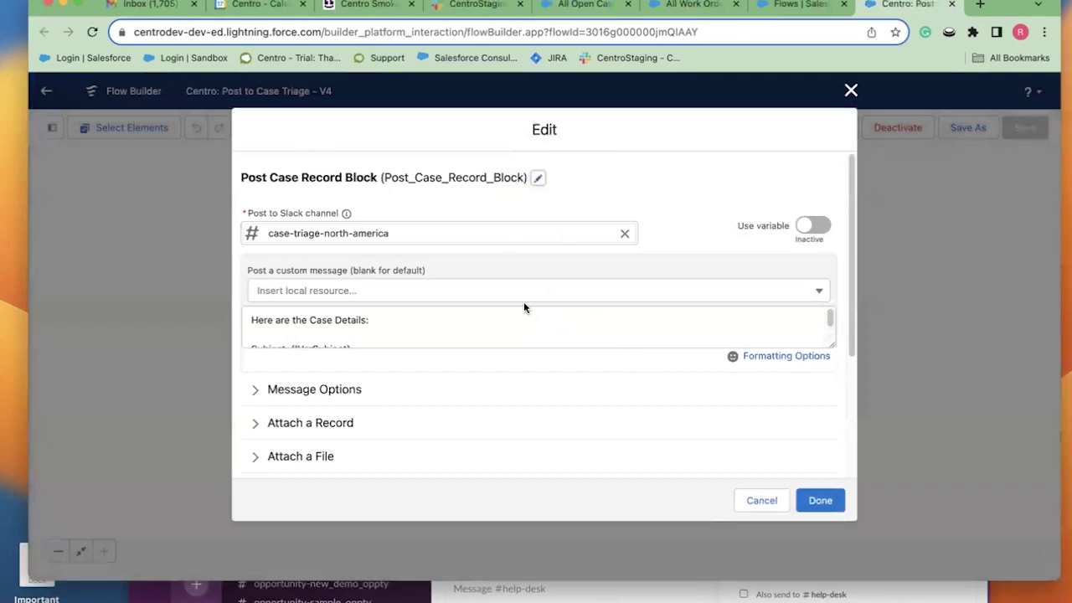
Add a second custom button to the Post Case Record Block action and label it "New Work Order".
scroll(419, 407, "down", 3)
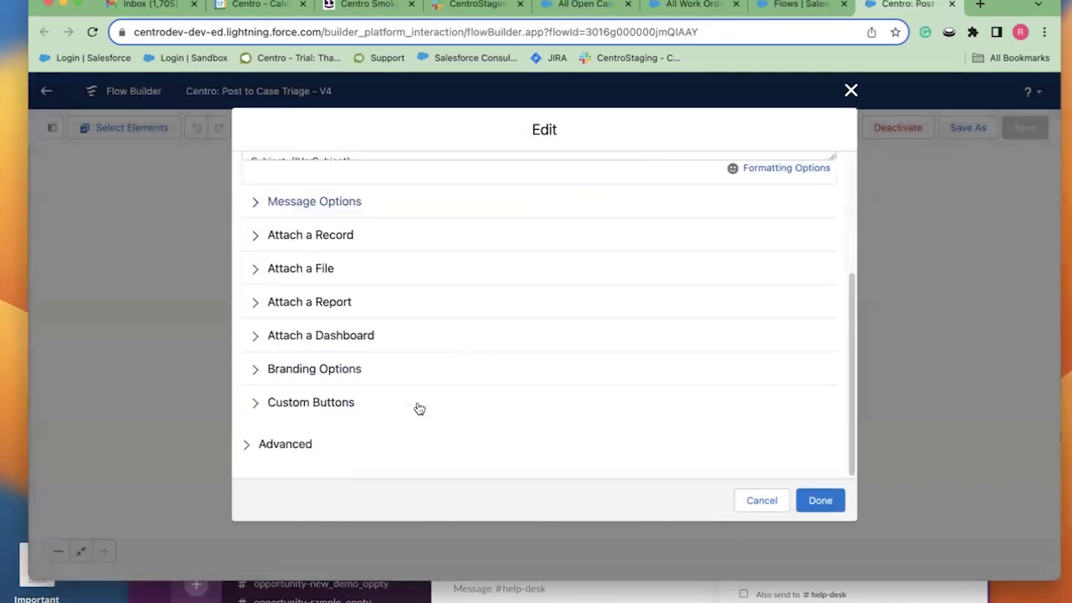
left_click(255, 404)
scroll(640, 415, "down", 4)
scroll(635, 410, "up", 2)
scroll(635, 409, "down", 1)
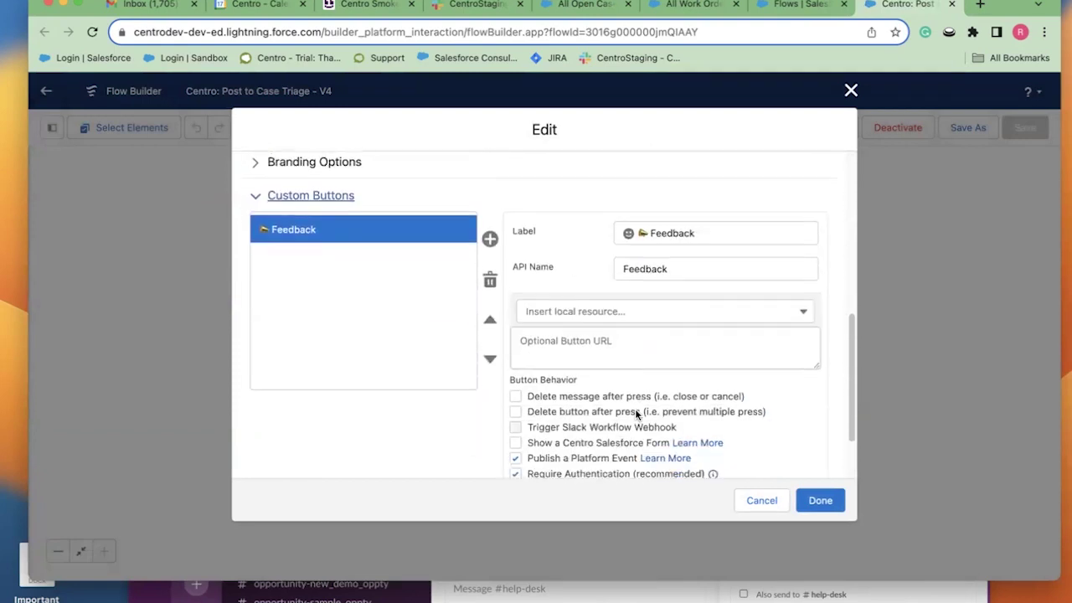
left_click(490, 239)
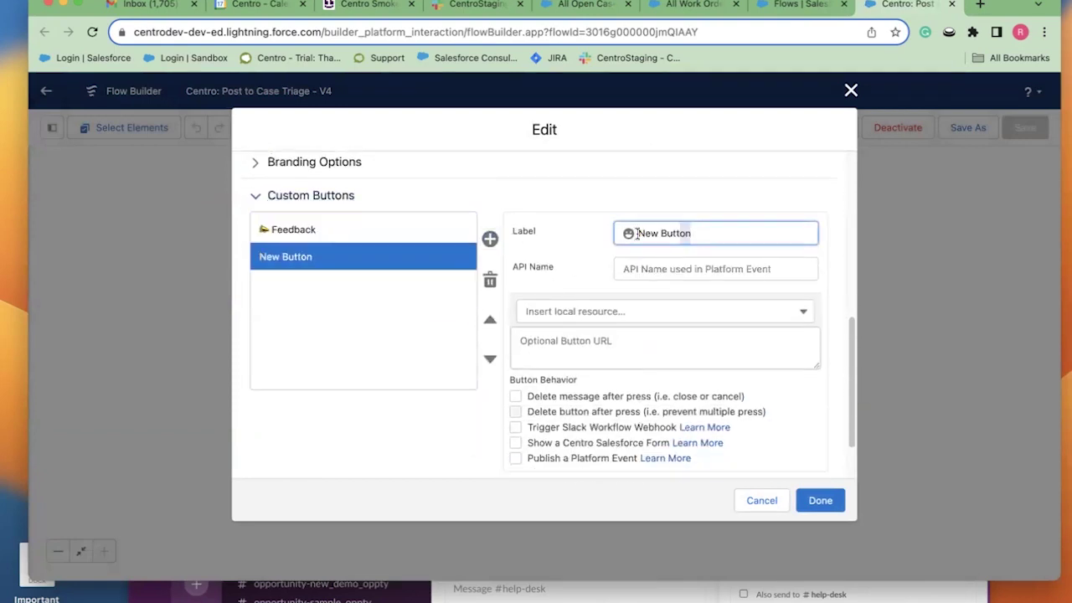
type("New Work Order")
Put the round grey emoji in front of the New Work Order button's label, separated from the text by a space.
left_click(628, 235)
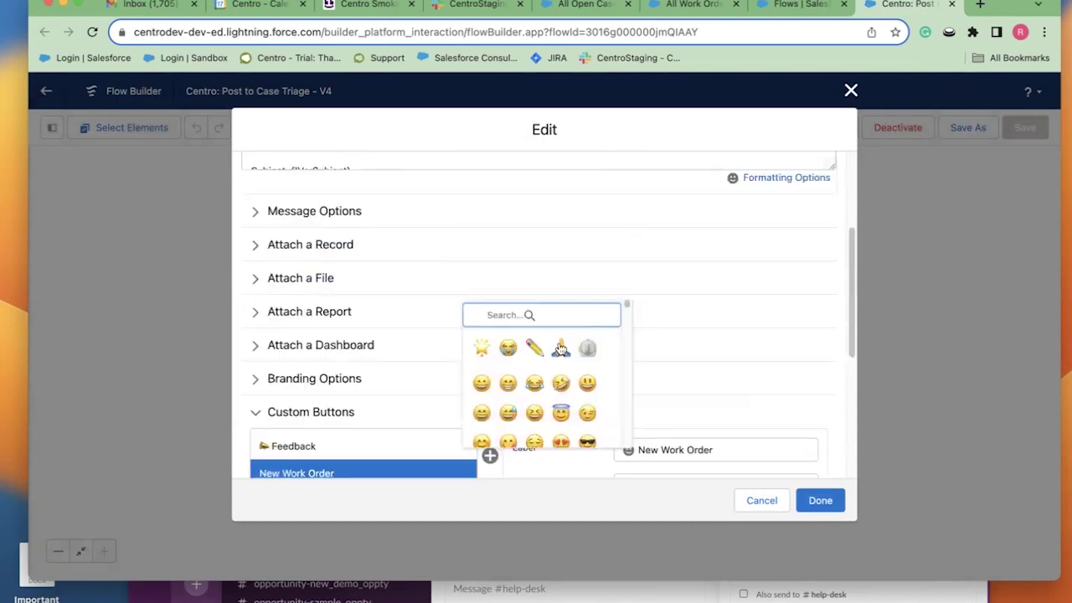
left_click(589, 350)
scroll(696, 428, "down", 5)
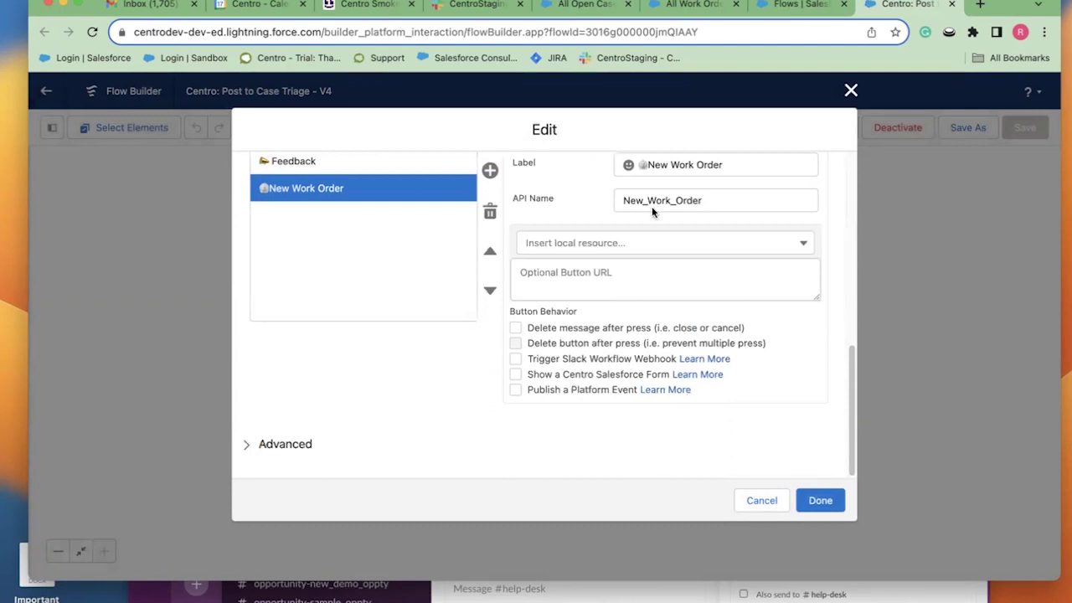
left_click(649, 167)
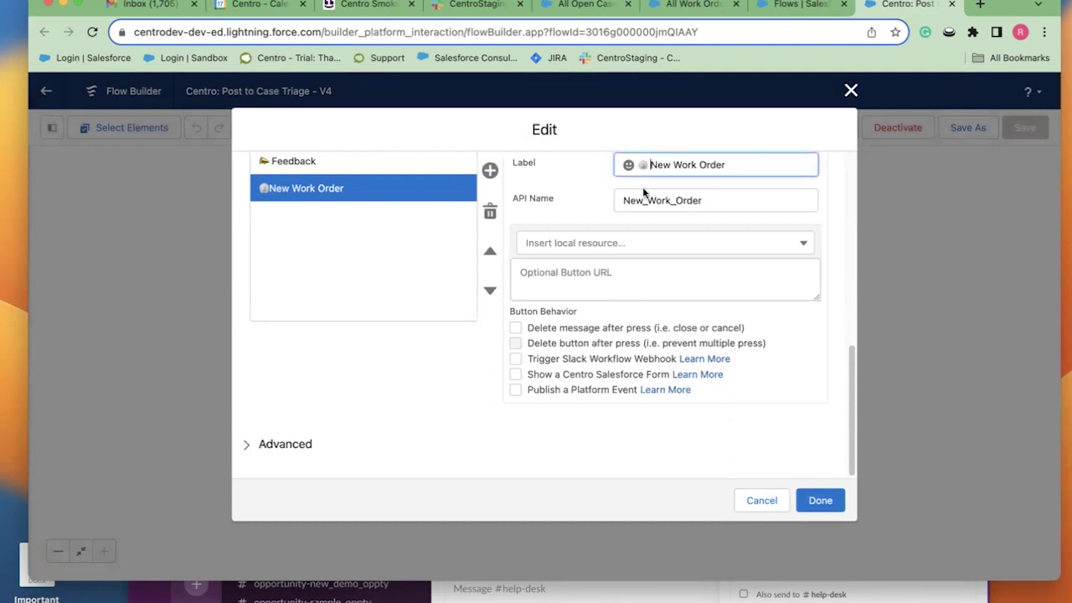
Make the New Work Order button show a Centro Salesforce form, using the "New Work Order" form.
left_click(515, 375)
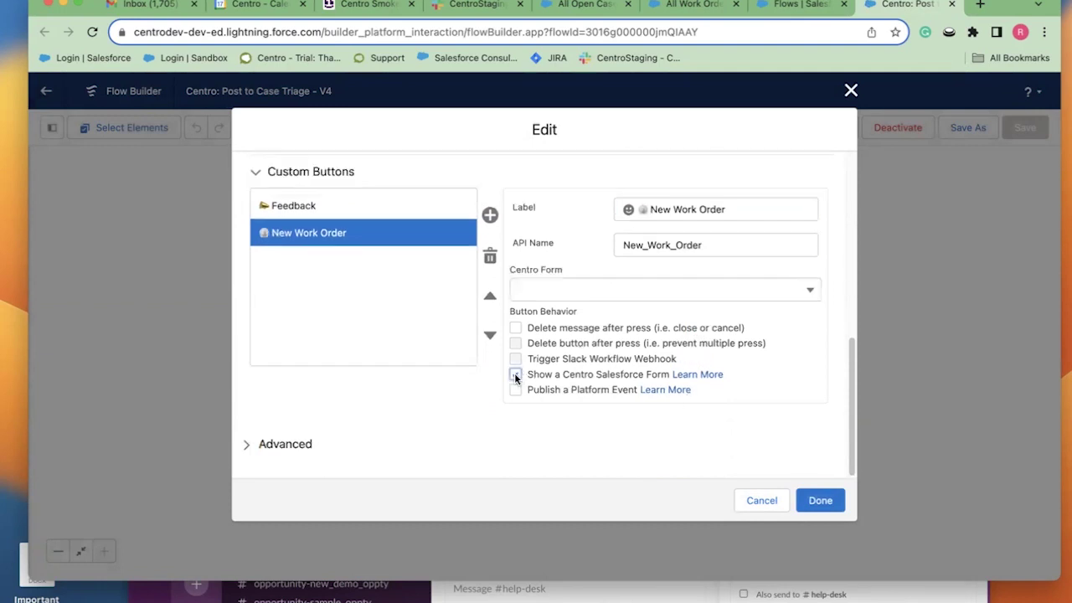
left_click(617, 291)
scroll(606, 445, "down", 5)
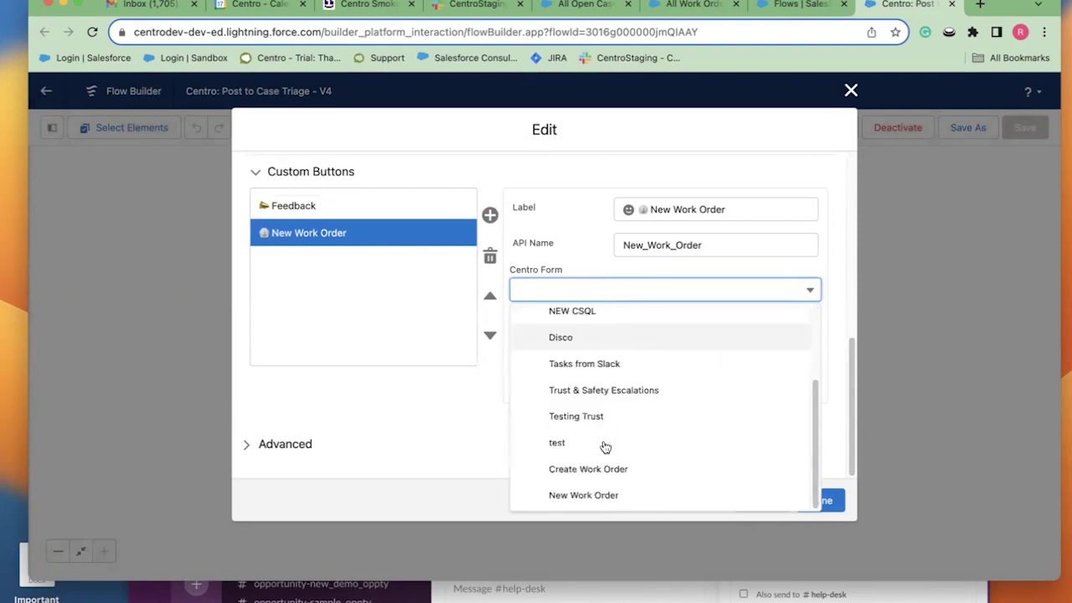
left_click(604, 495)
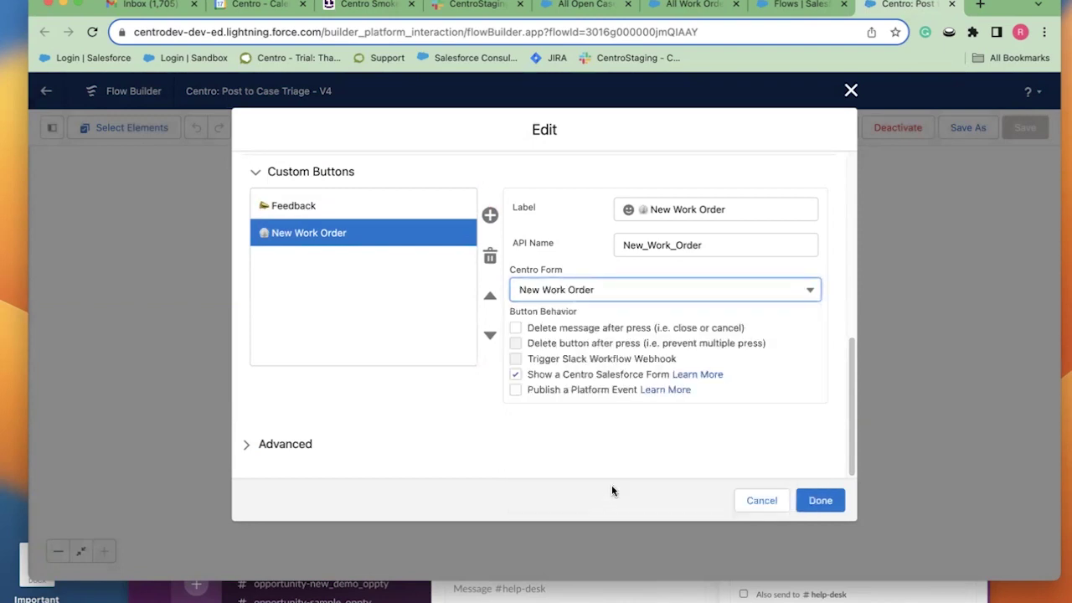